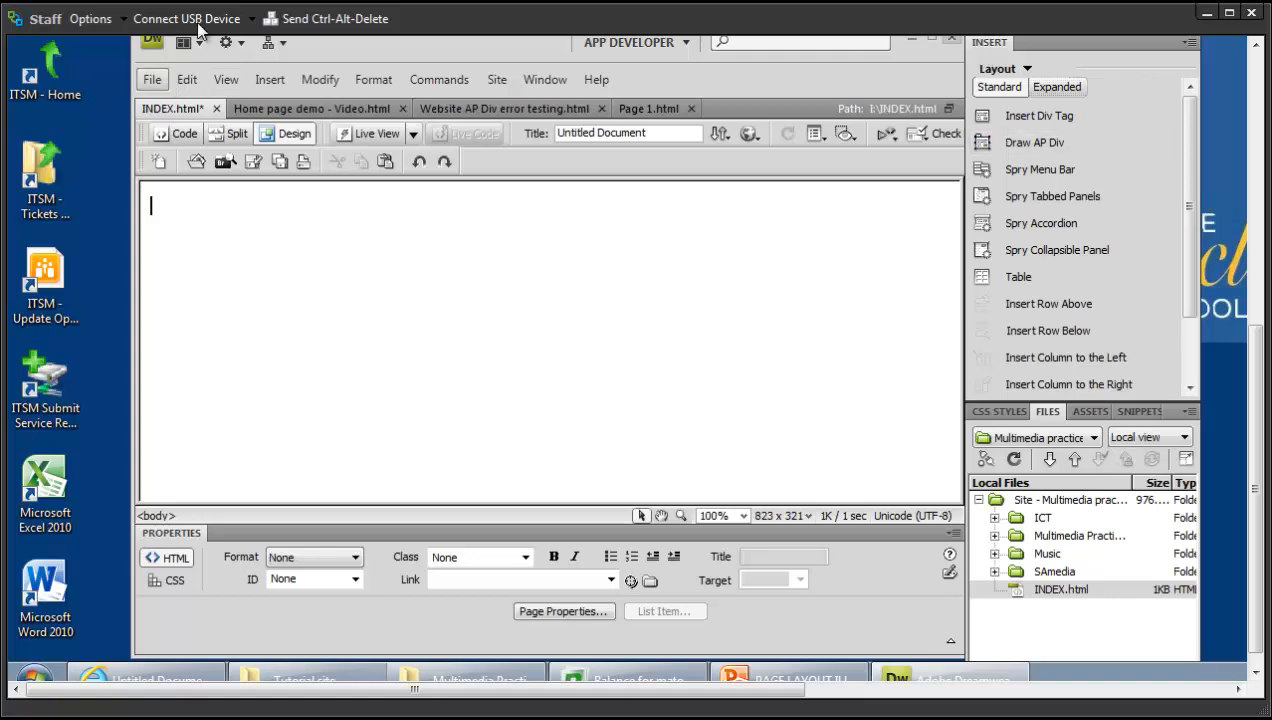
click(227, 80)
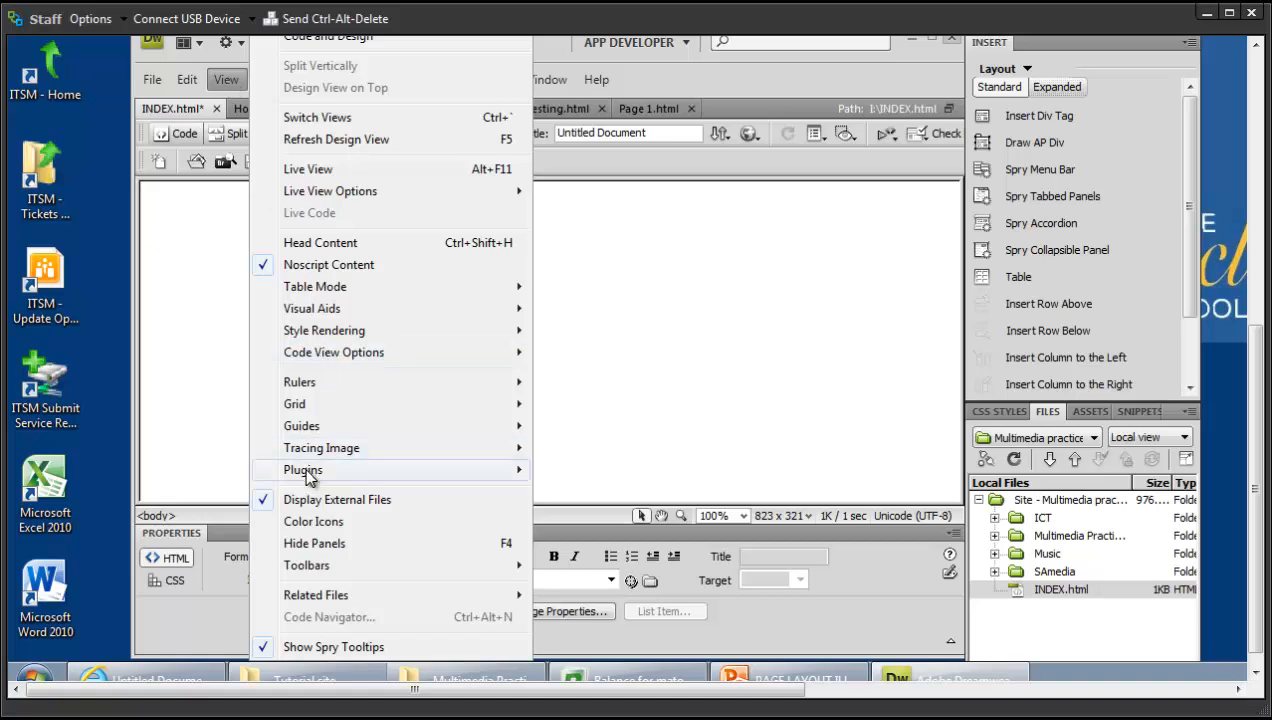
mouse_move(308, 332)
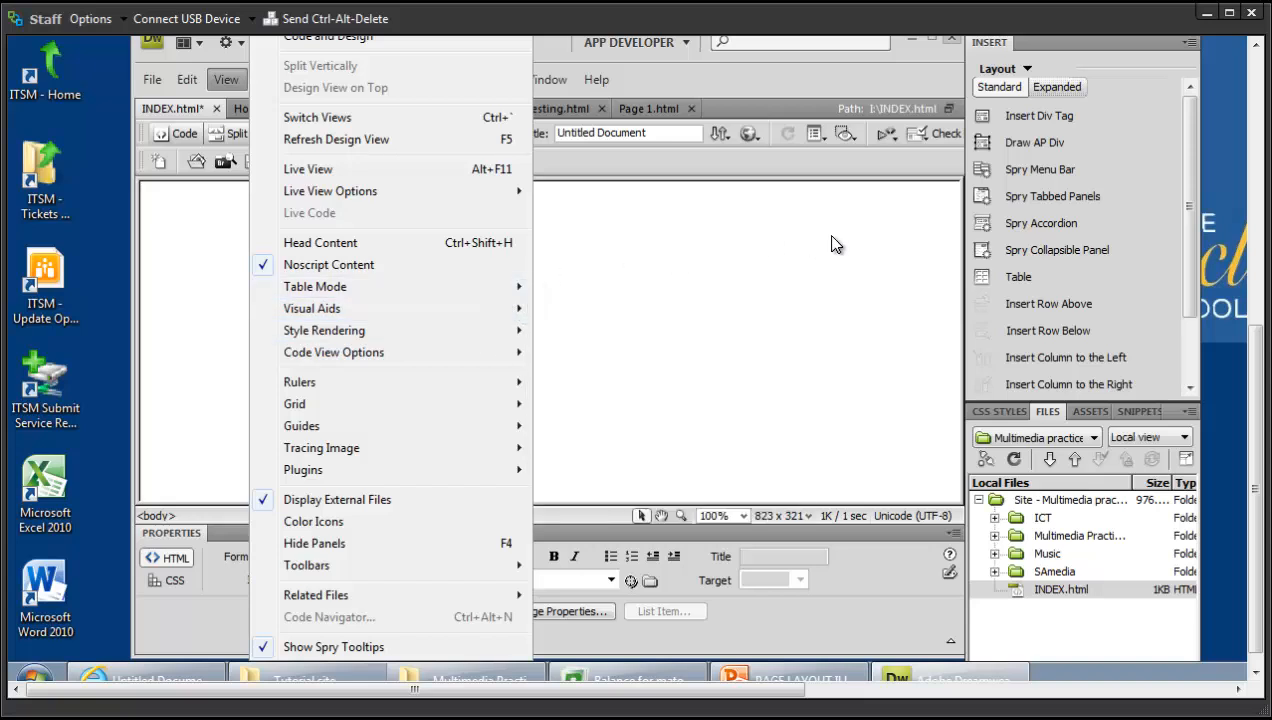
click(798, 253)
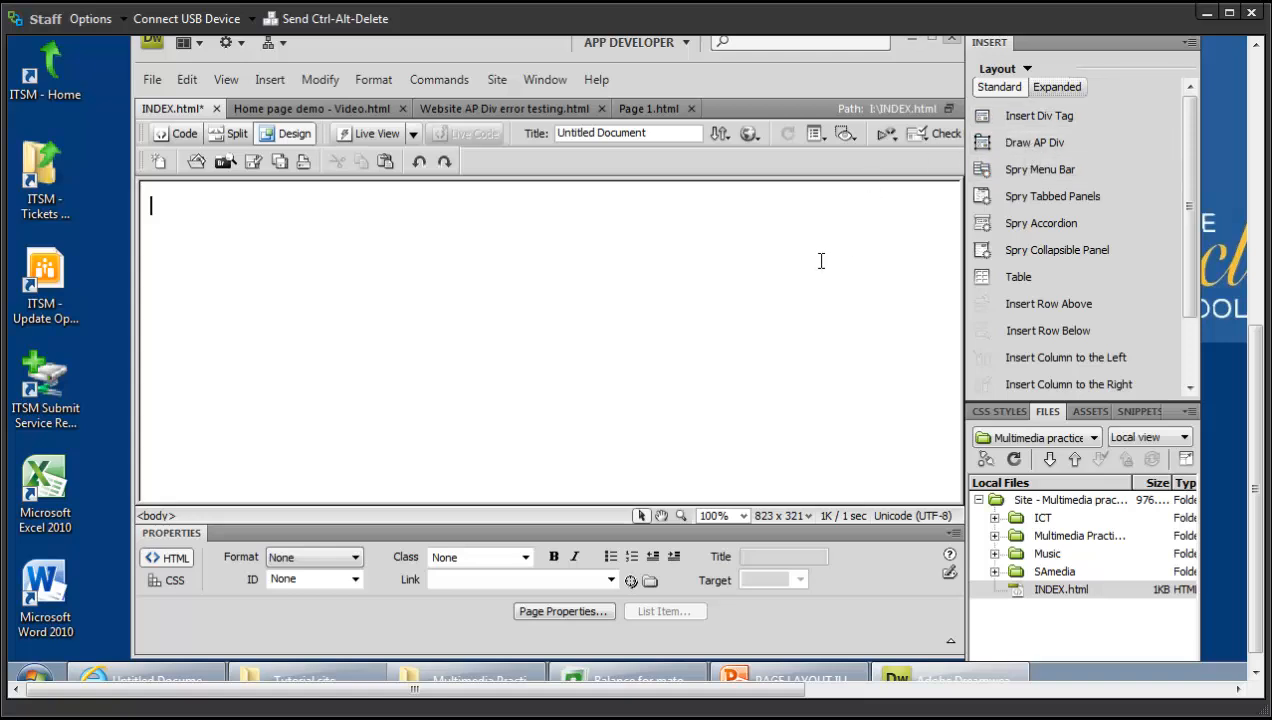
Step: Draw a trial AP Div about 705 by 73 px across the upper part of the page and delete it
click(1022, 146)
drag(172, 203, 875, 276)
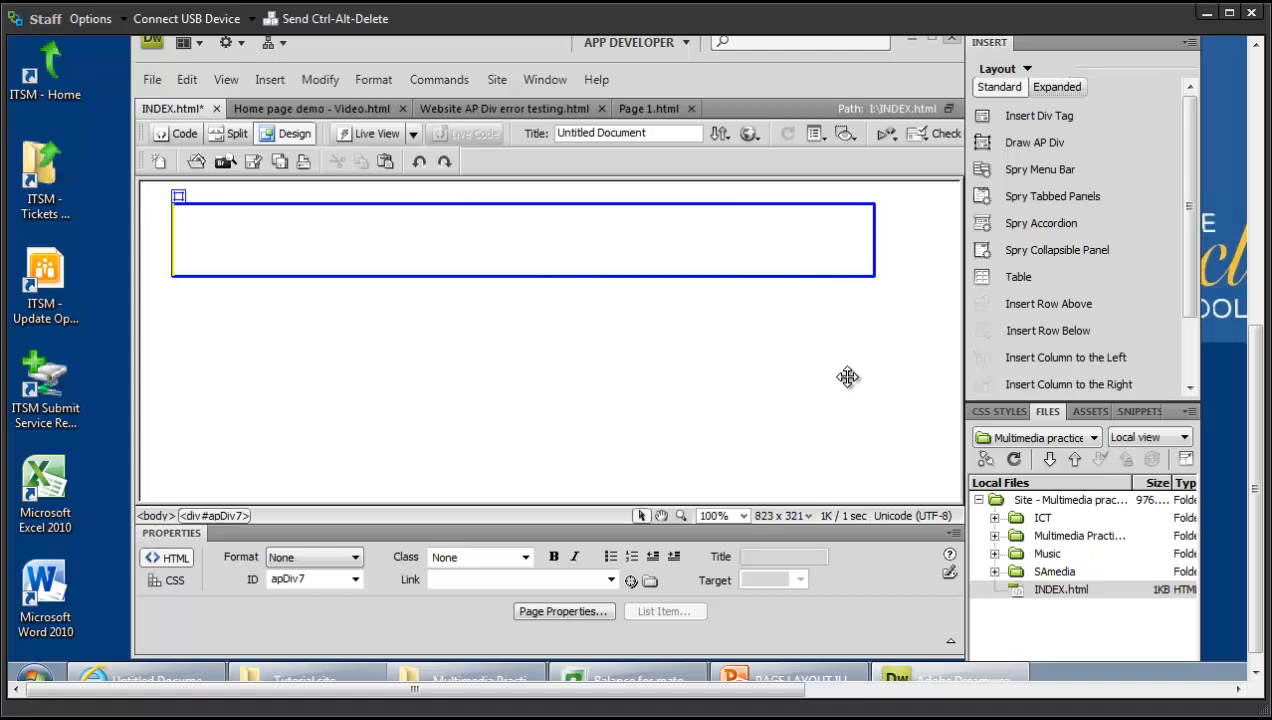
click(784, 681)
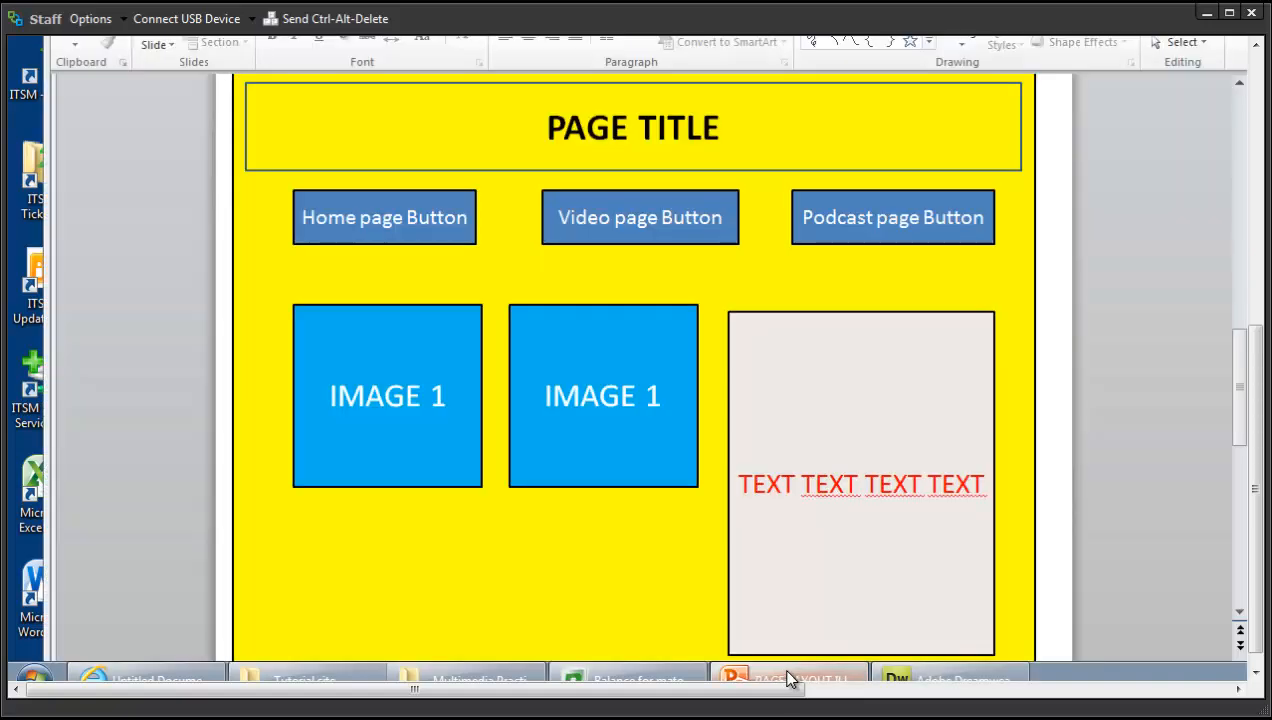
click(790, 679)
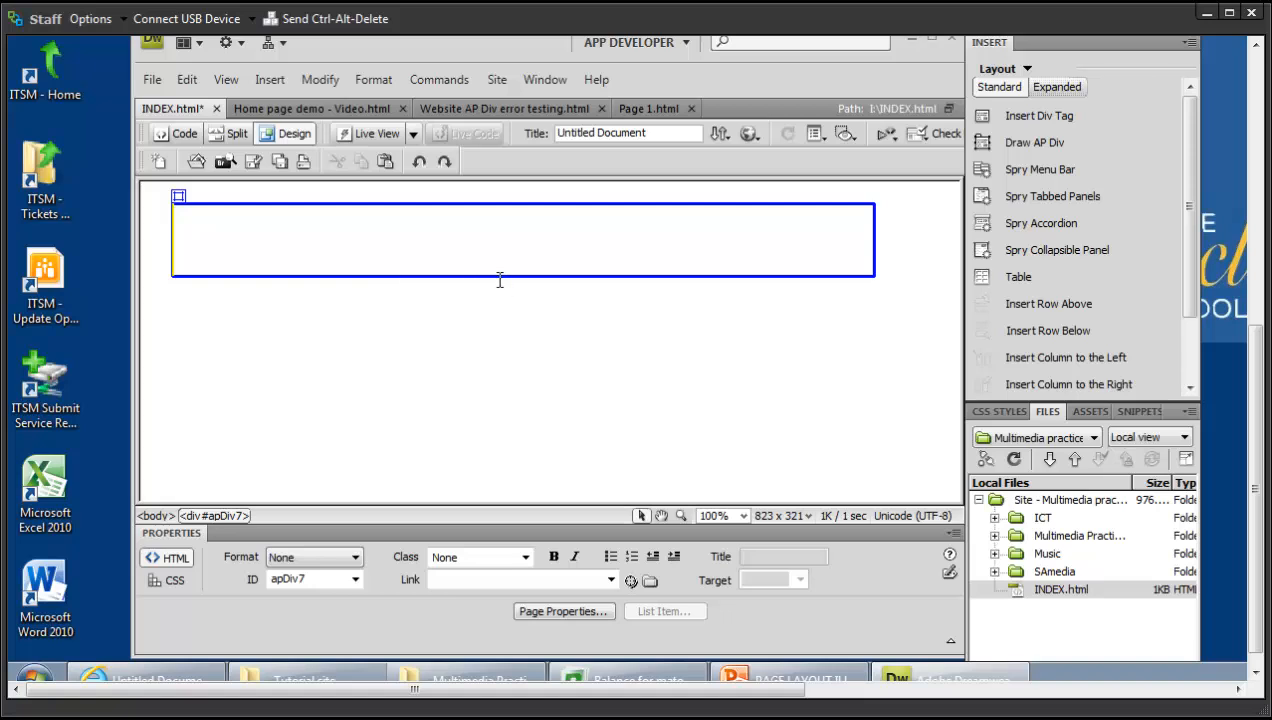
click(498, 274)
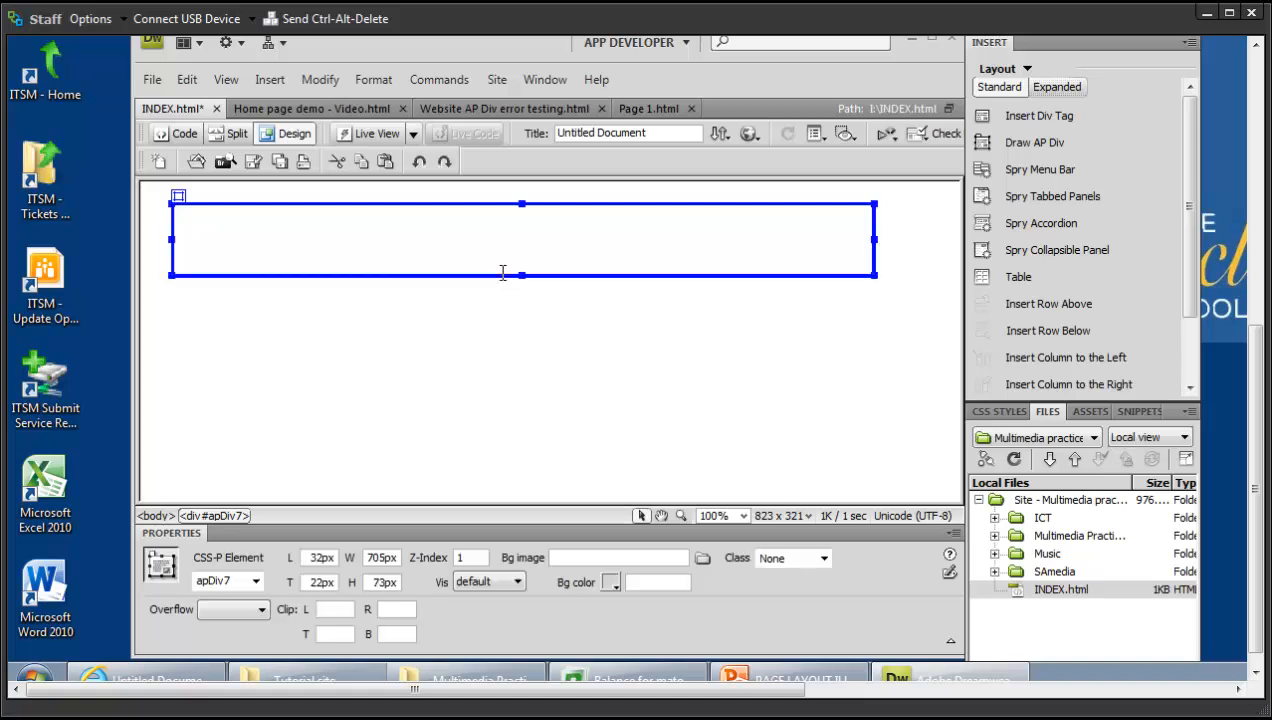
key(Delete)
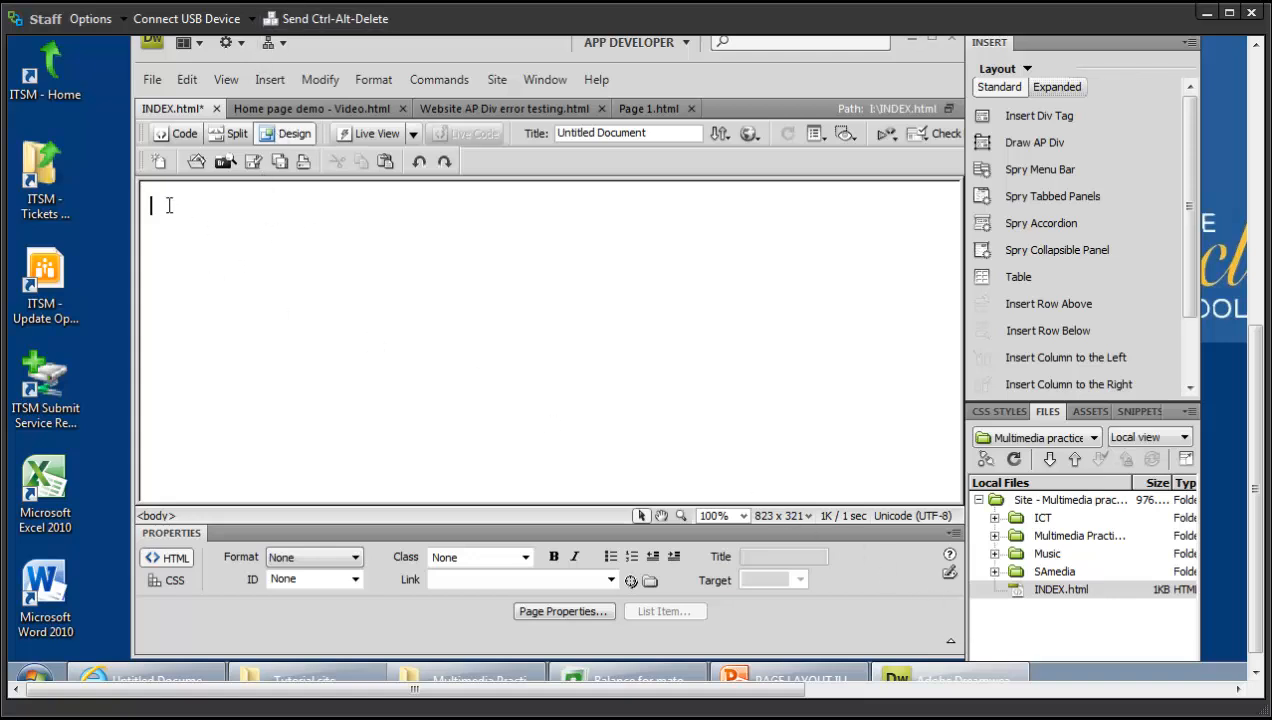
click(1040, 589)
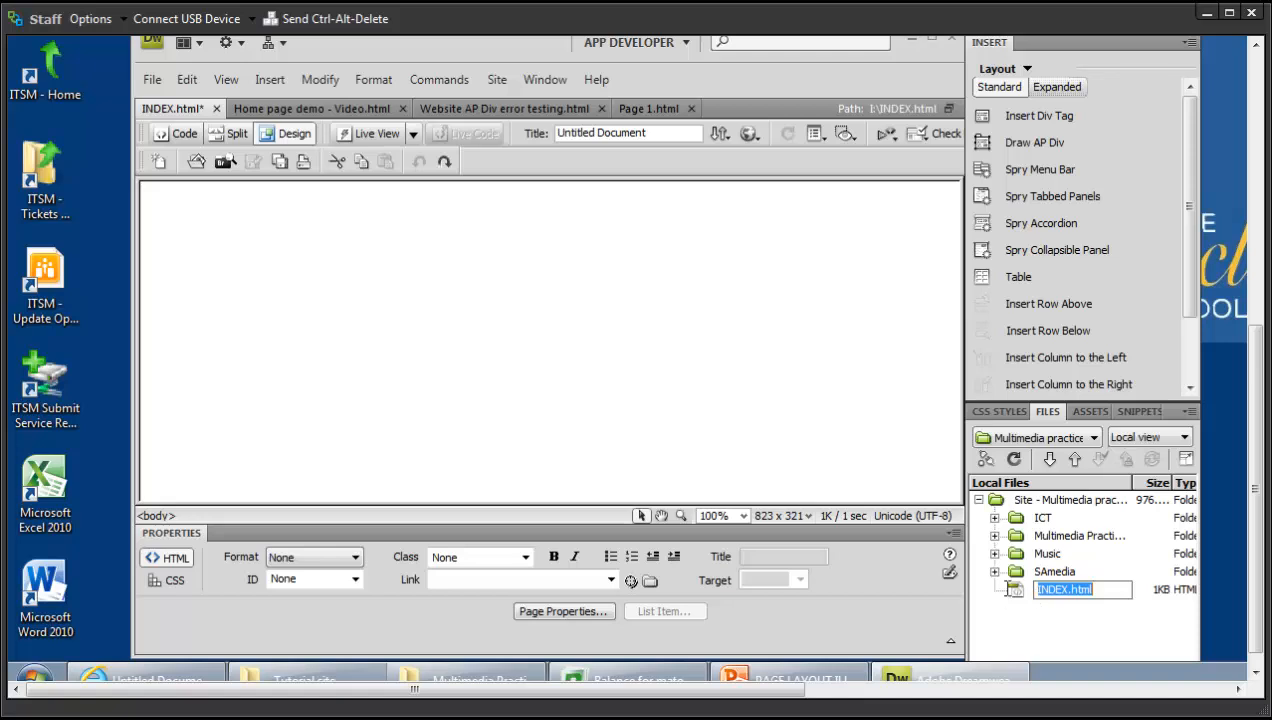
click(1015, 590)
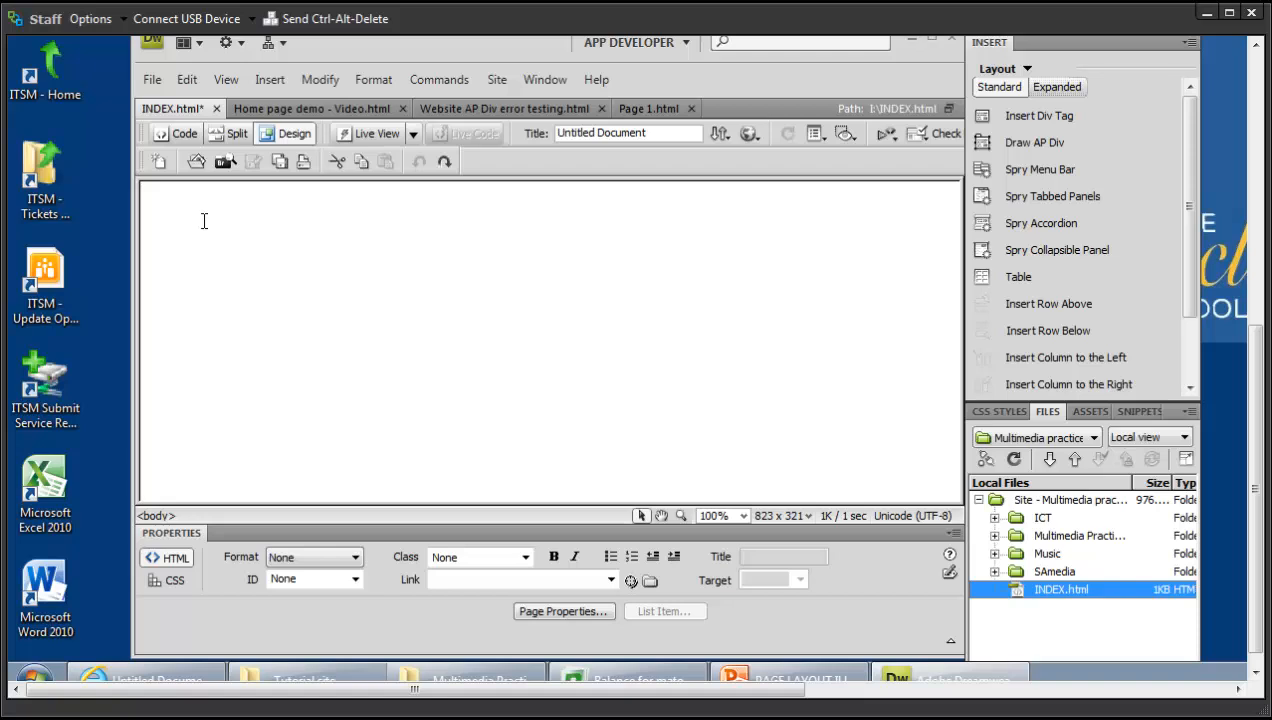
Step: Insert an AP Div layout object into the blank INDEX.html page
click(270, 80)
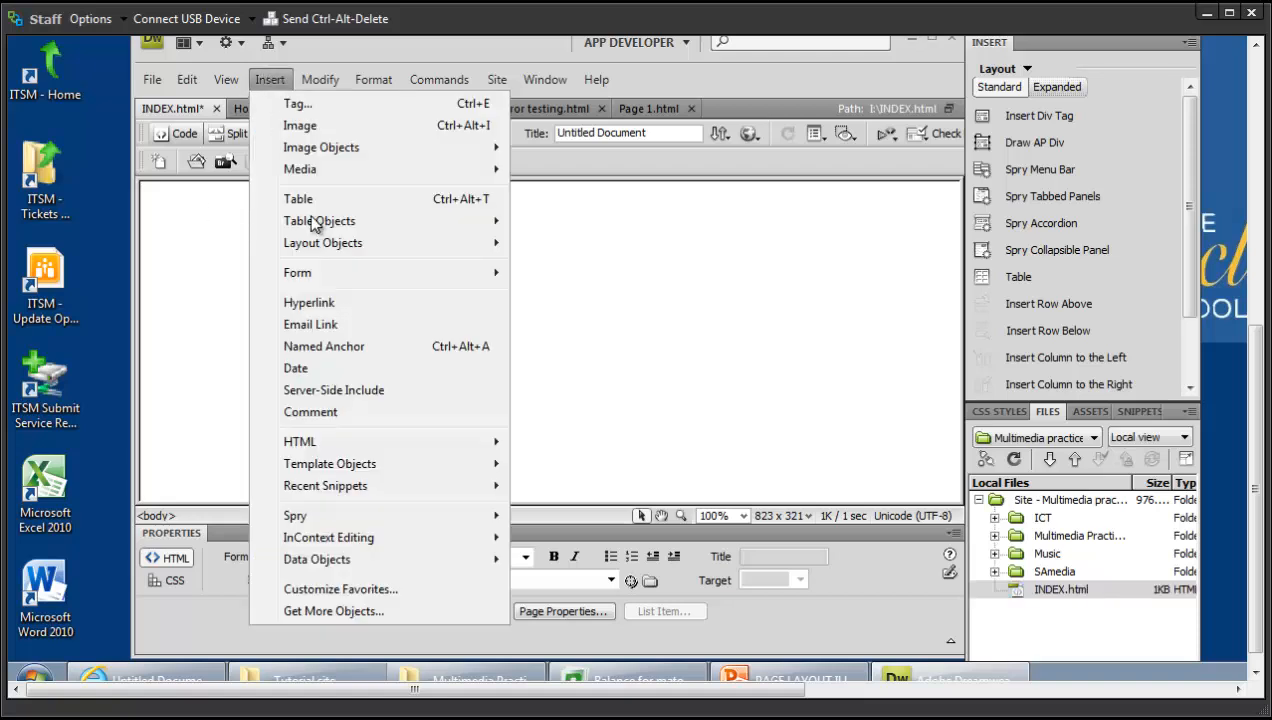
mouse_move(320, 246)
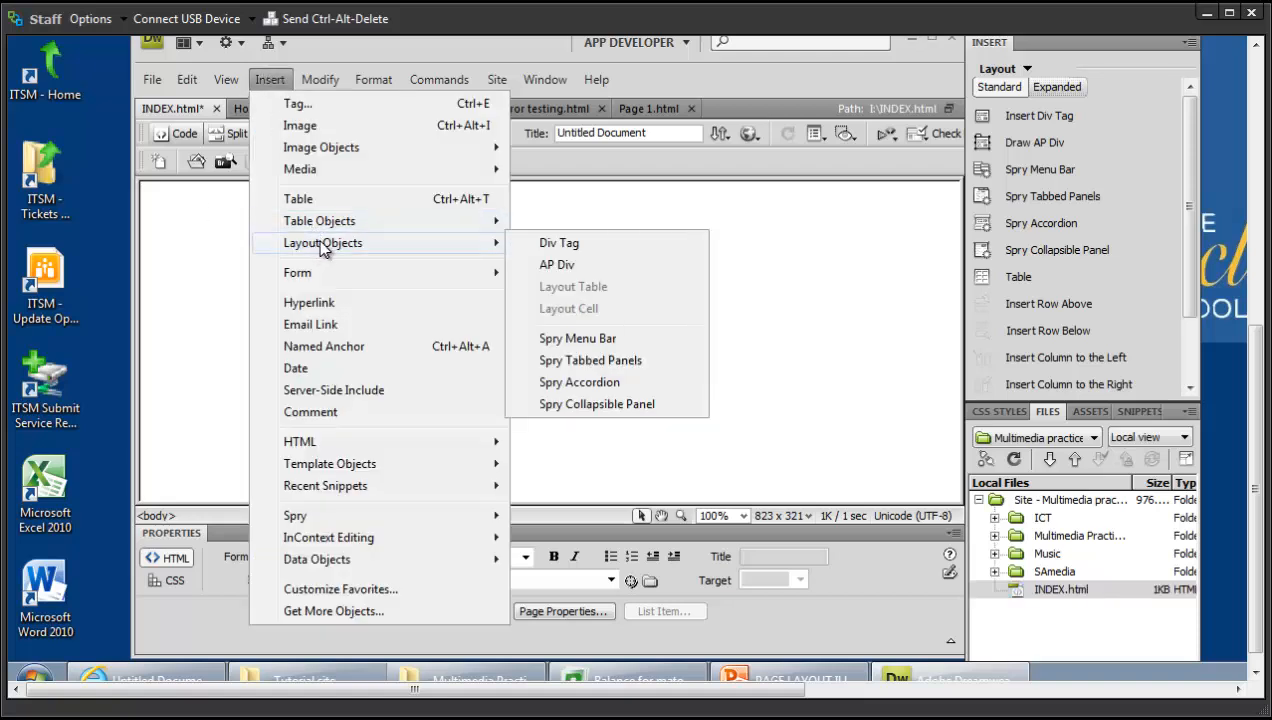
click(572, 268)
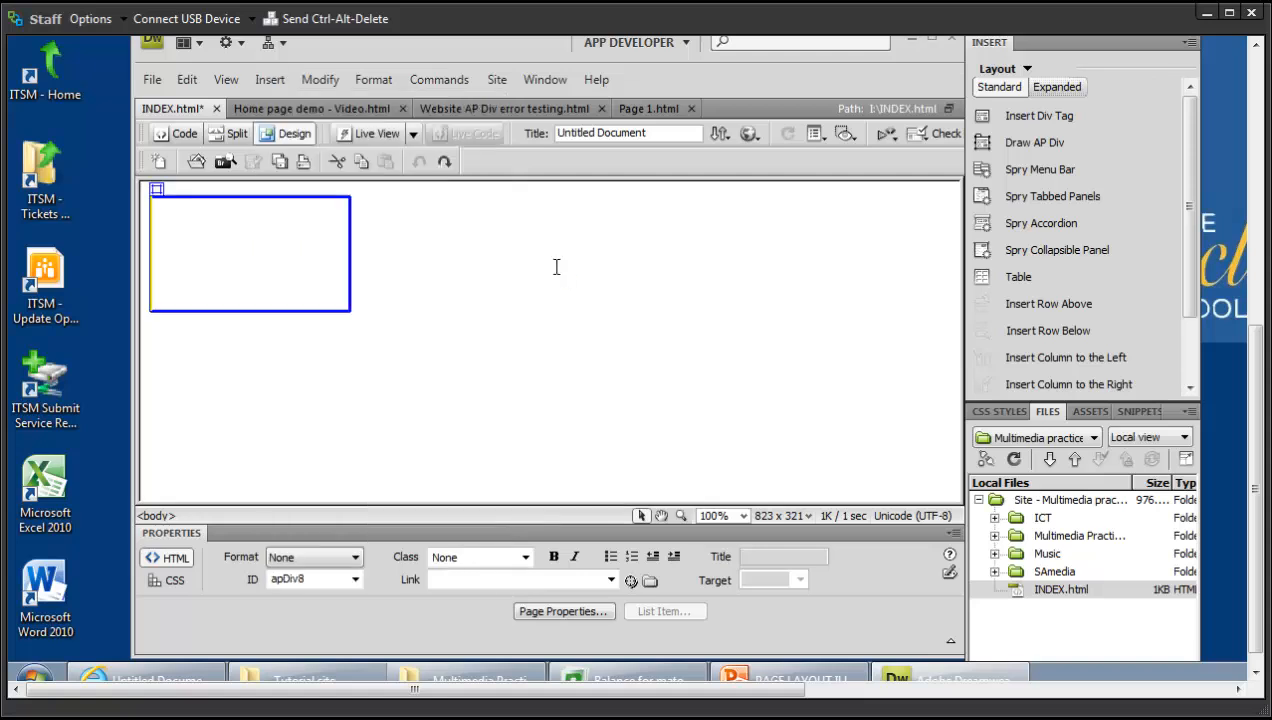
Step: Try widening the inserted AP Div to about 655 px and undo the resize
click(349, 254)
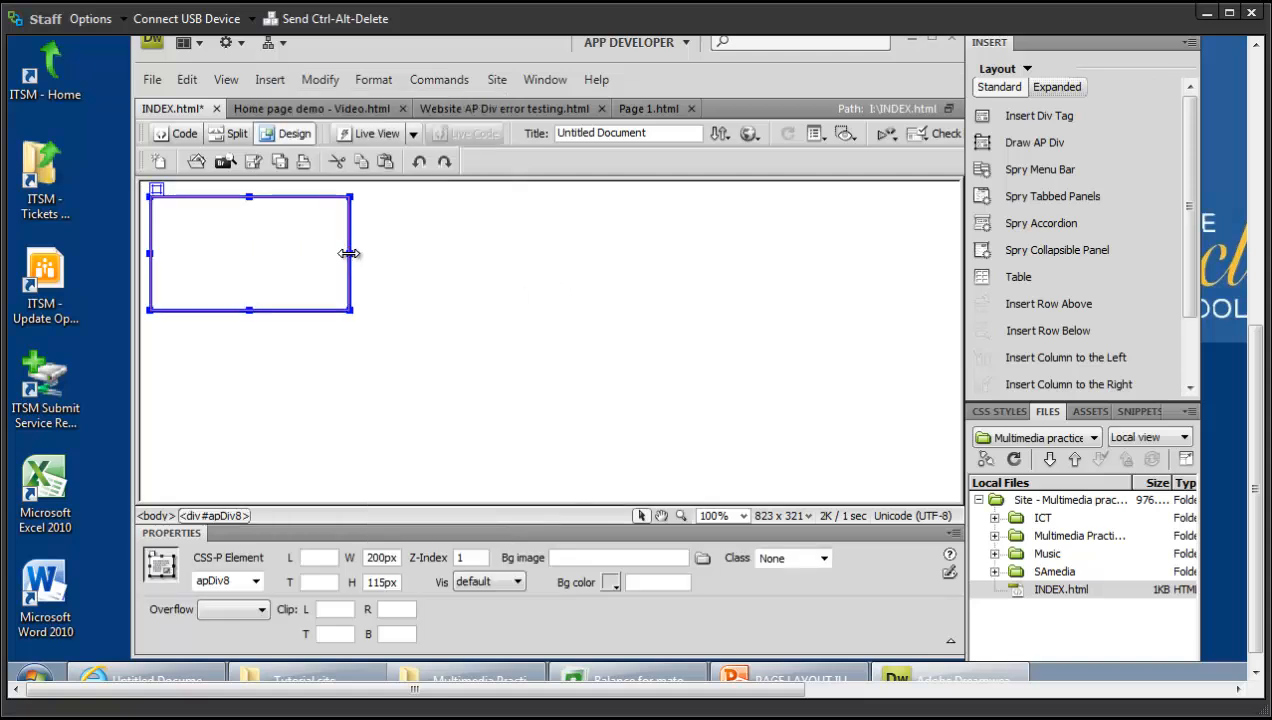
drag(349, 254, 804, 278)
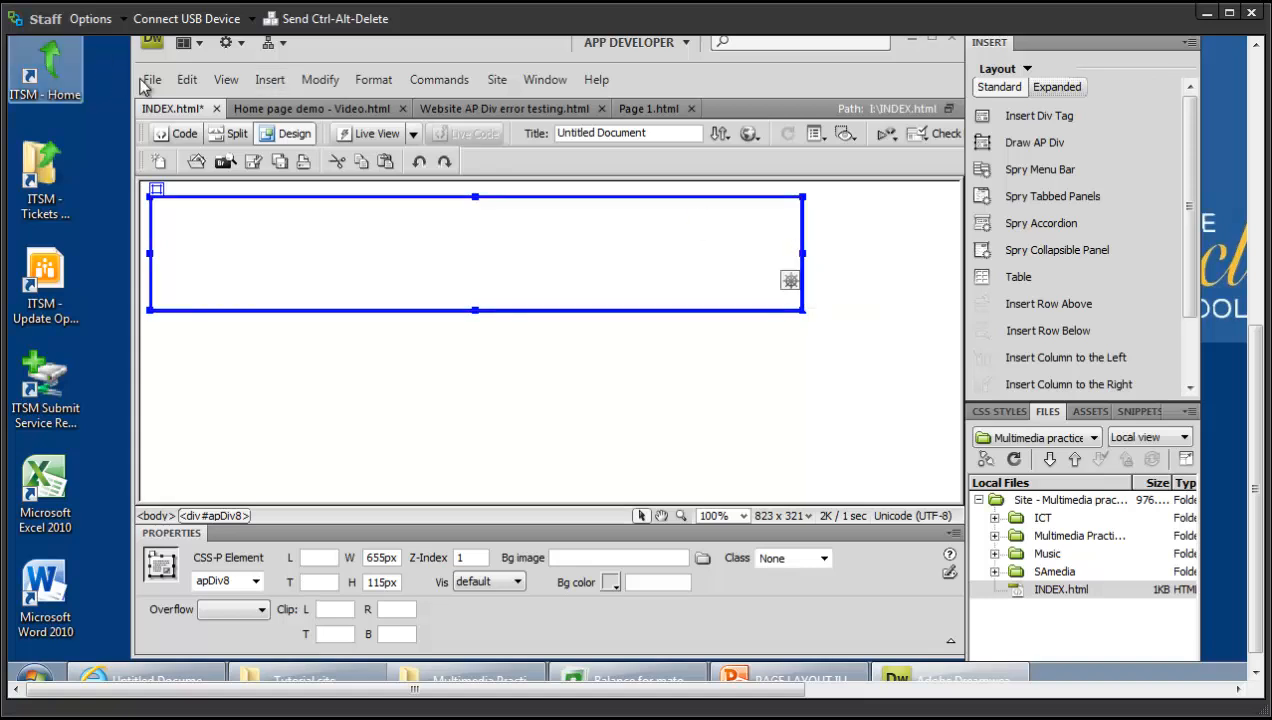
click(190, 83)
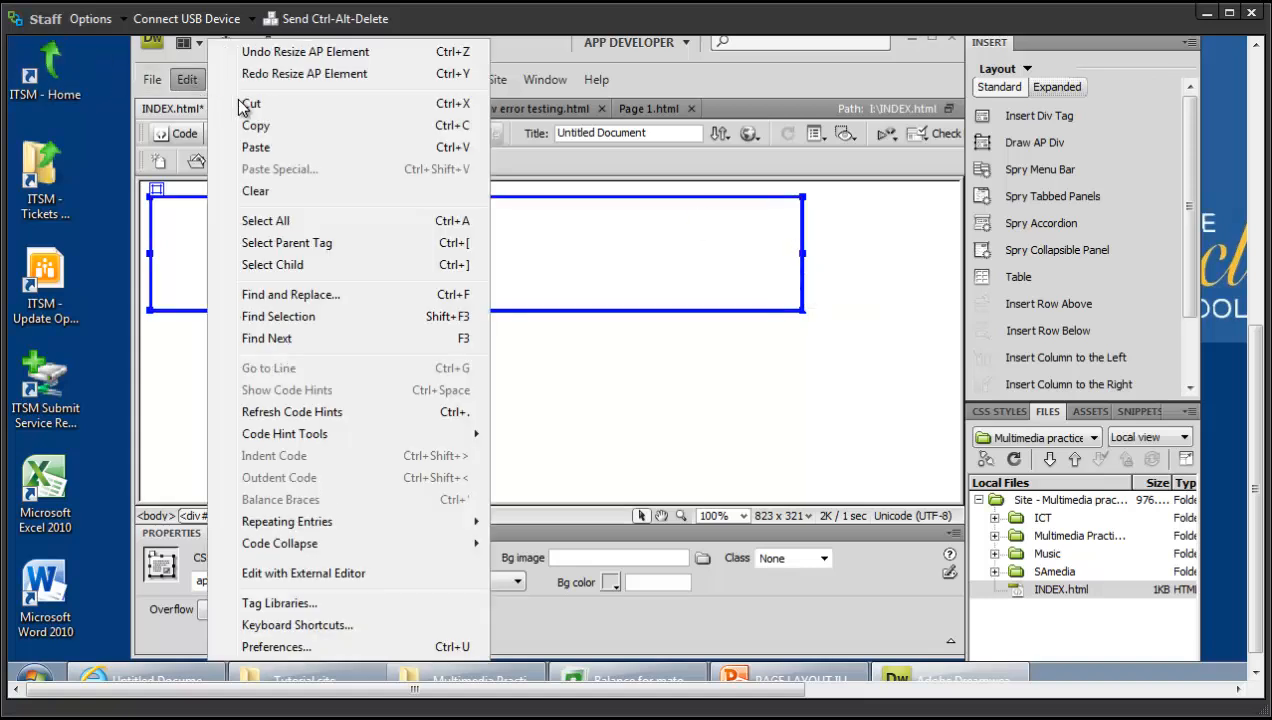
click(283, 50)
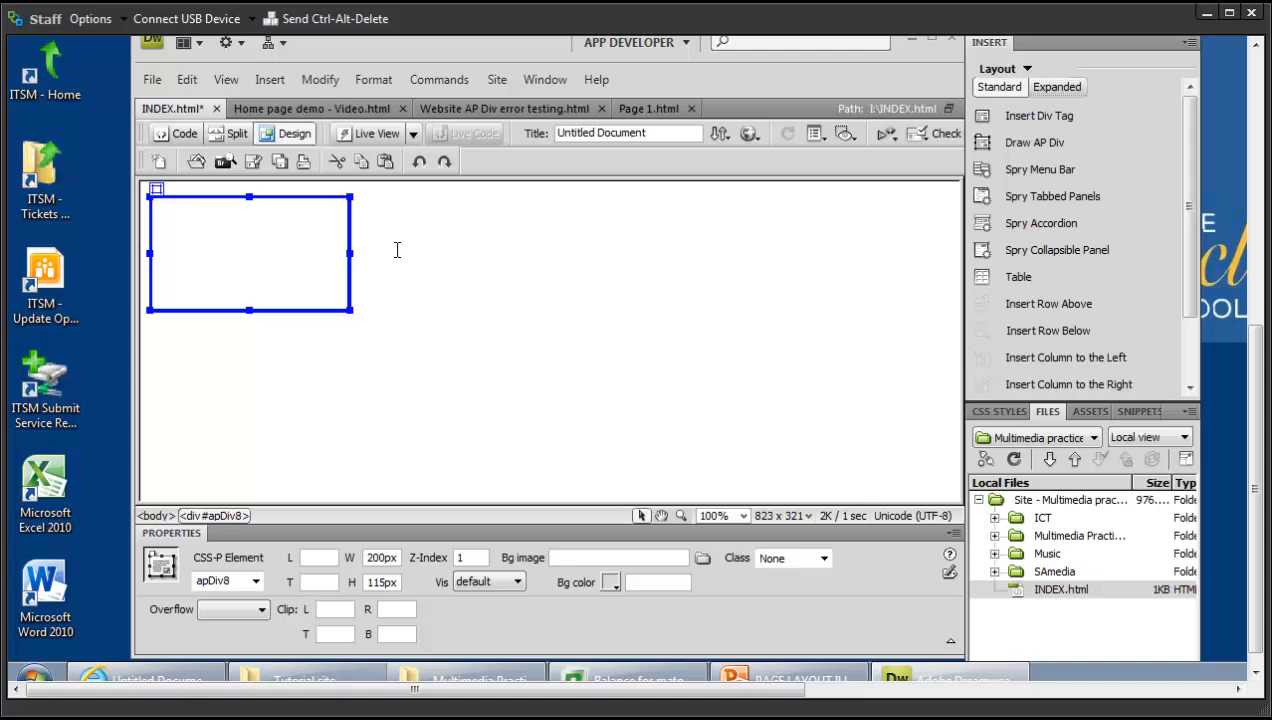
Step: Set the page's background color to #F99 in the page properties
click(463, 262)
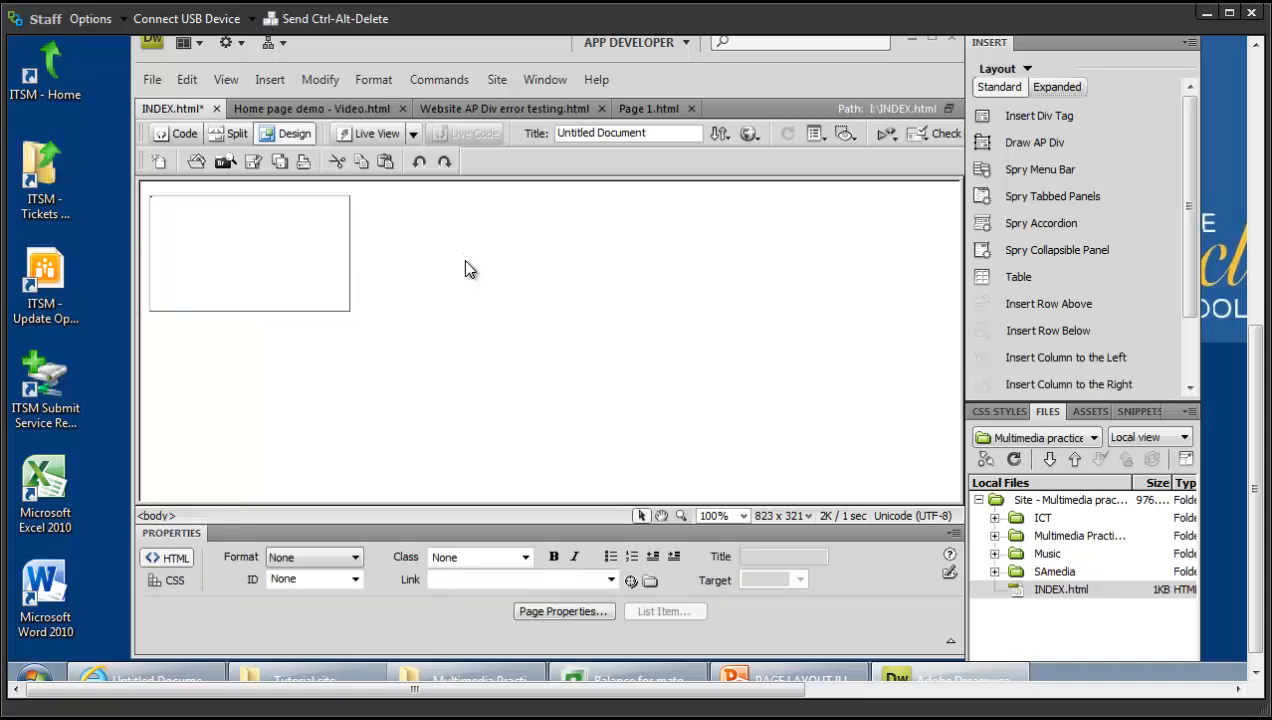
right_click(462, 258)
click(459, 345)
right_click(457, 344)
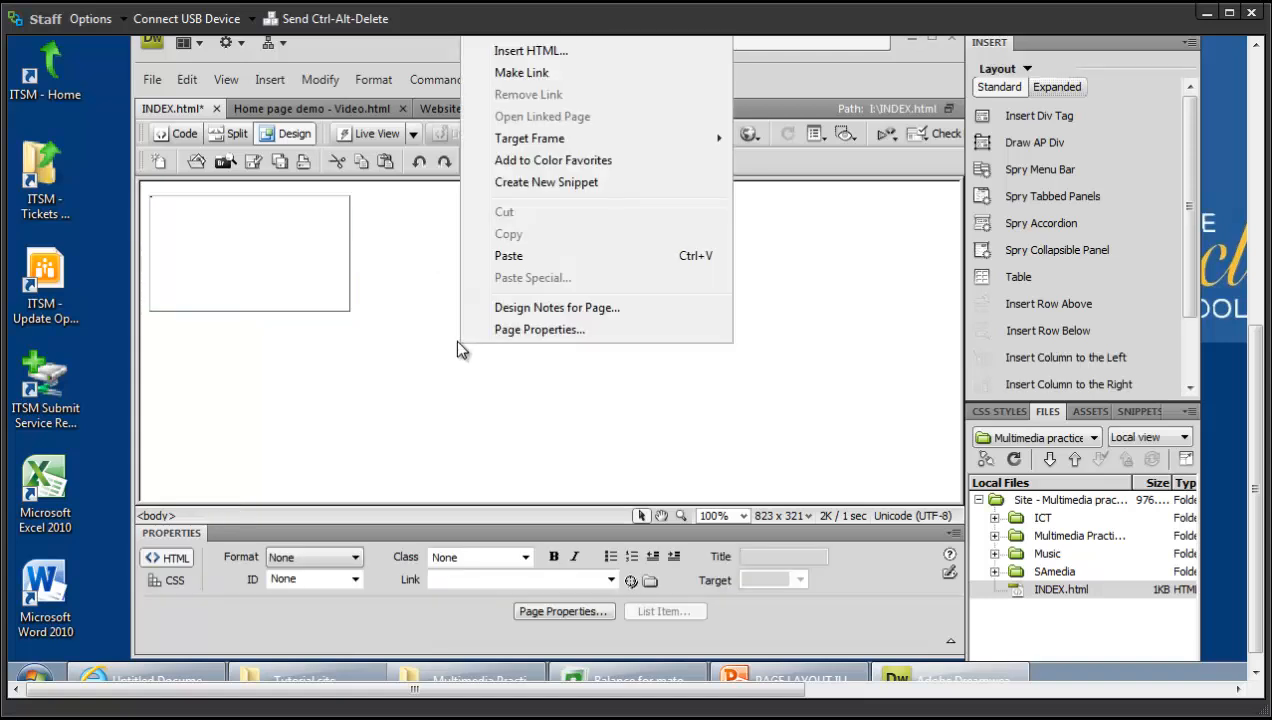
click(507, 332)
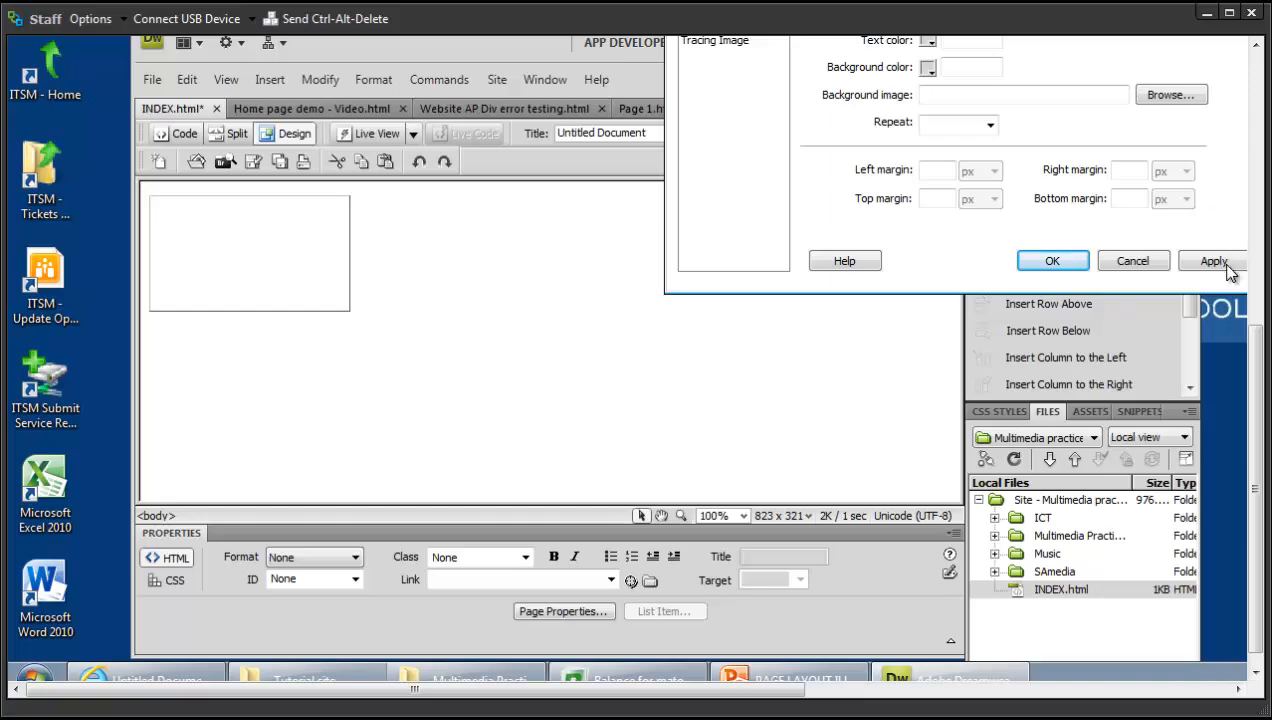
drag(1257, 400, 1257, 326)
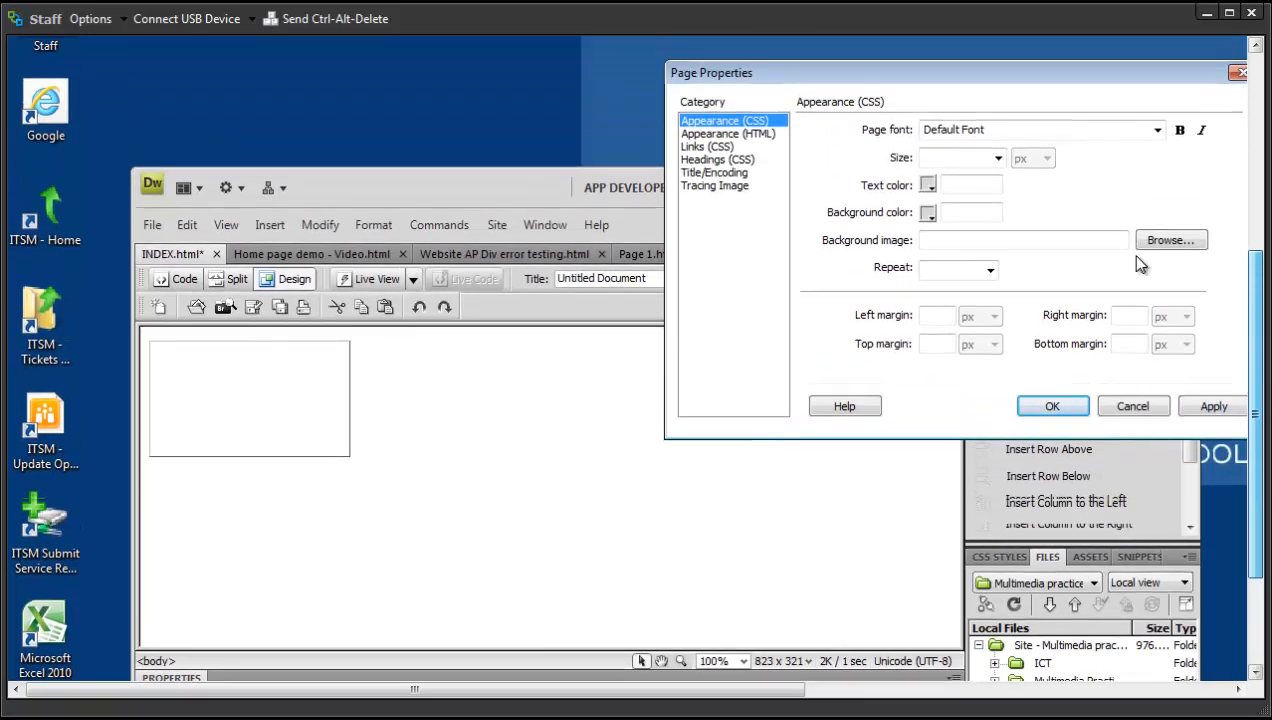
click(930, 214)
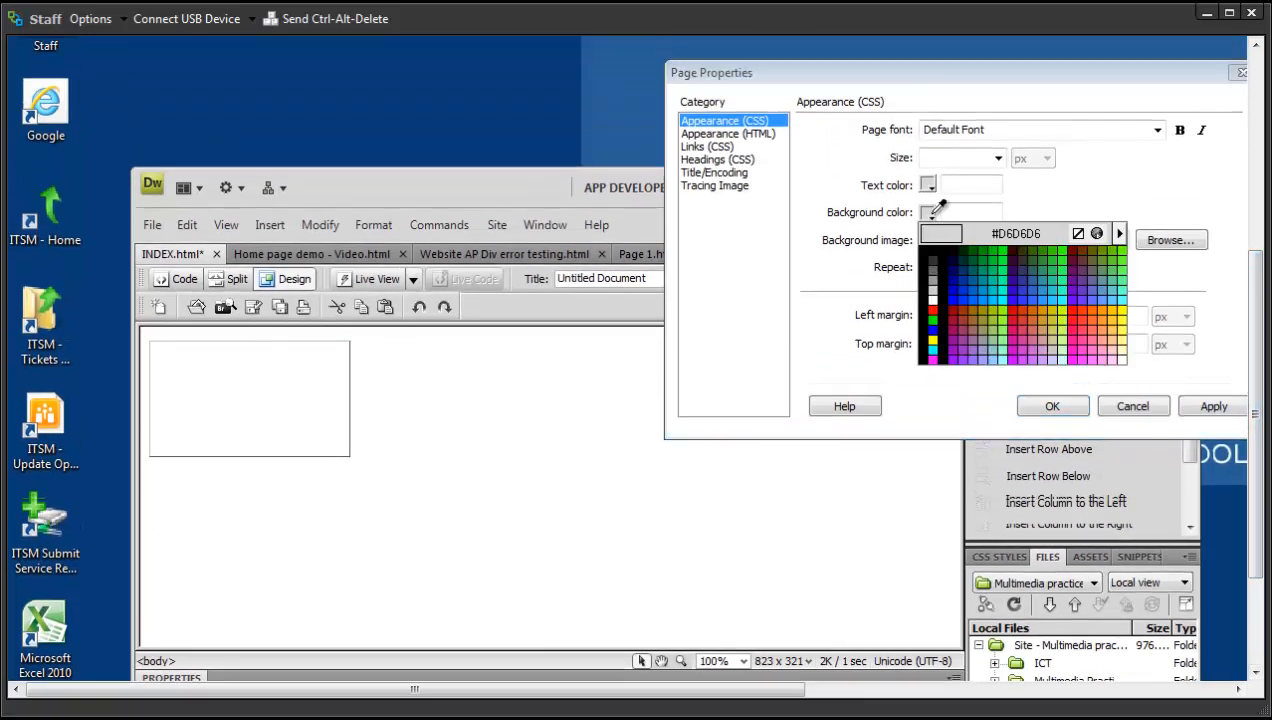
click(1102, 341)
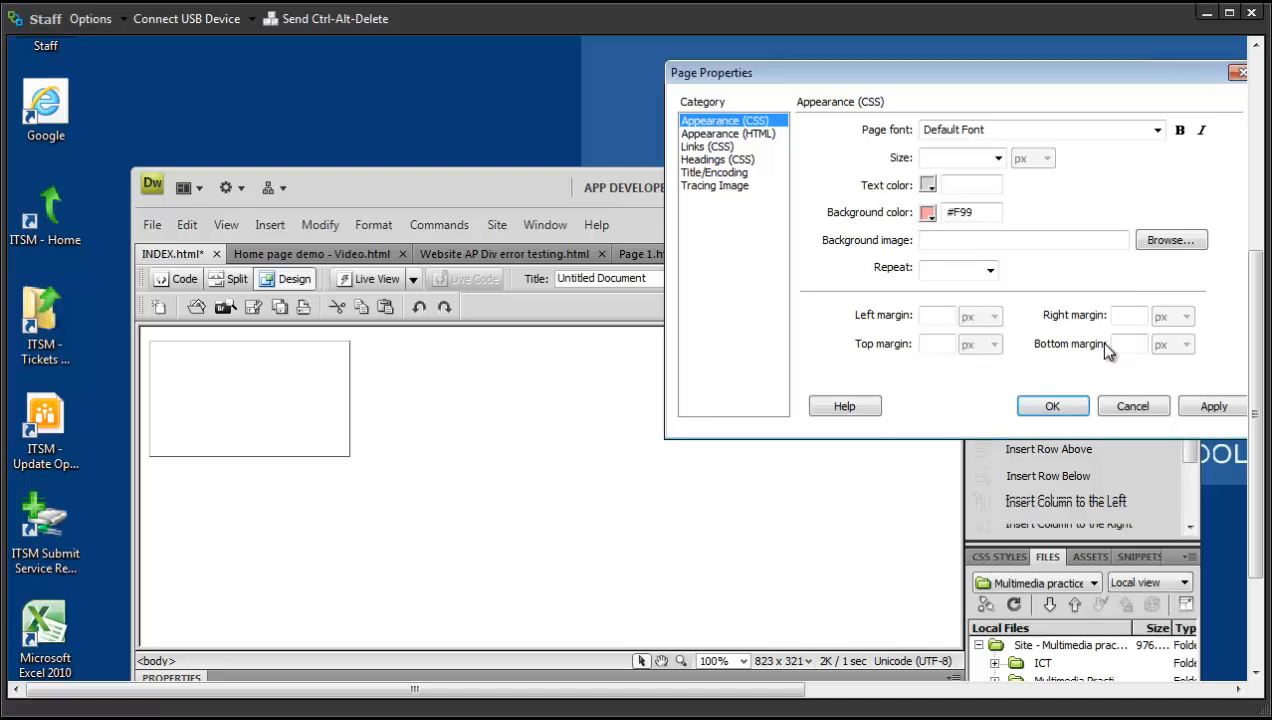
click(1212, 406)
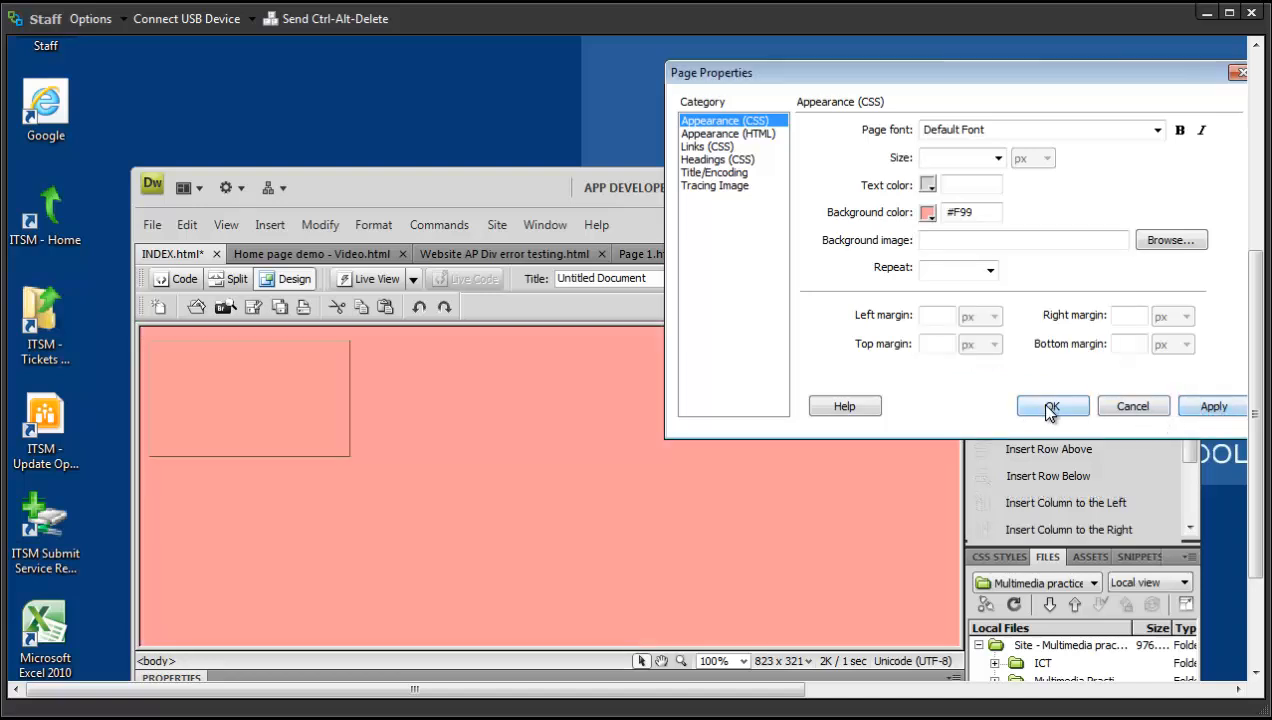
click(1047, 406)
Step: Change the page's background color to pale yellow #FF9 in the page properties
drag(1255, 389, 1257, 441)
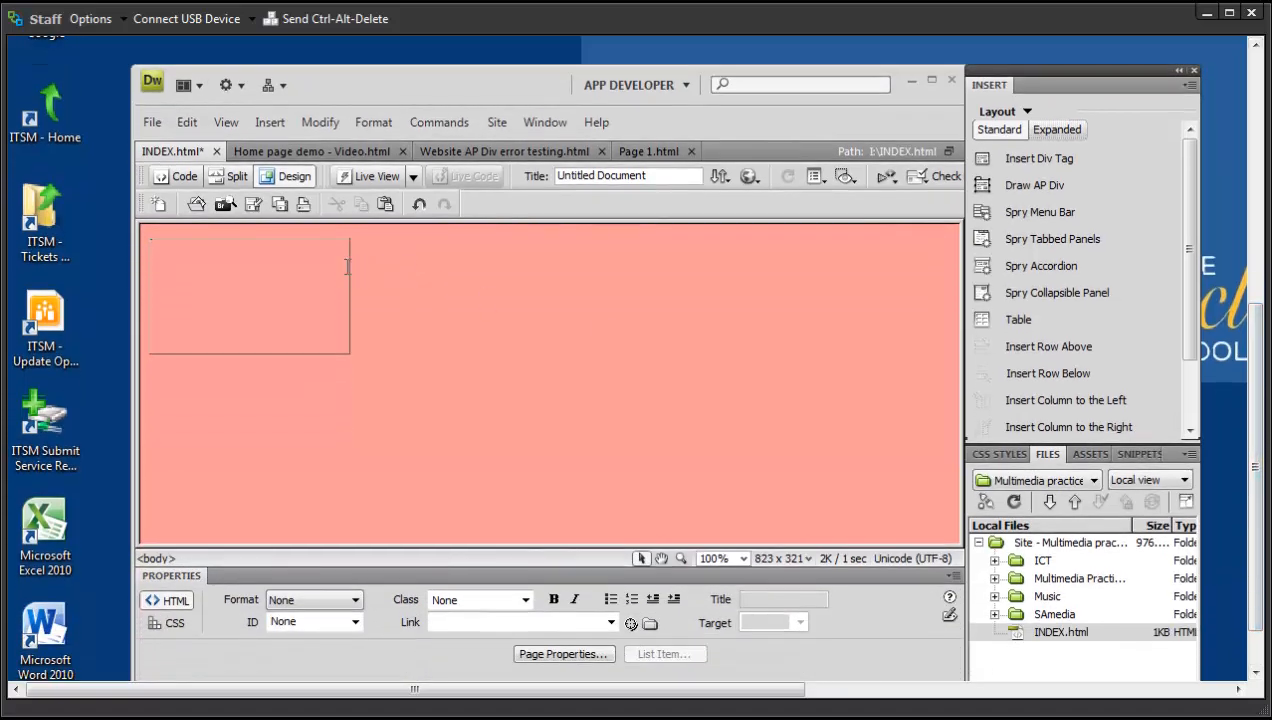
click(350, 264)
click(479, 307)
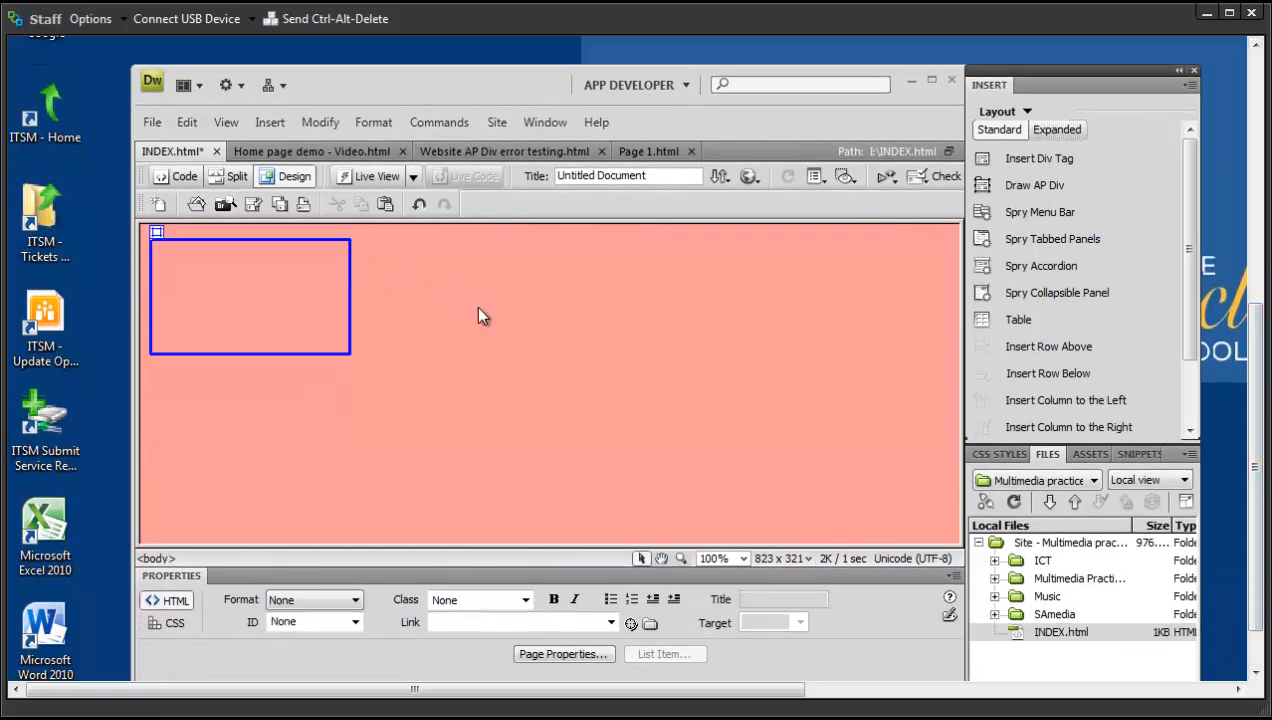
right_click(475, 305)
click(556, 297)
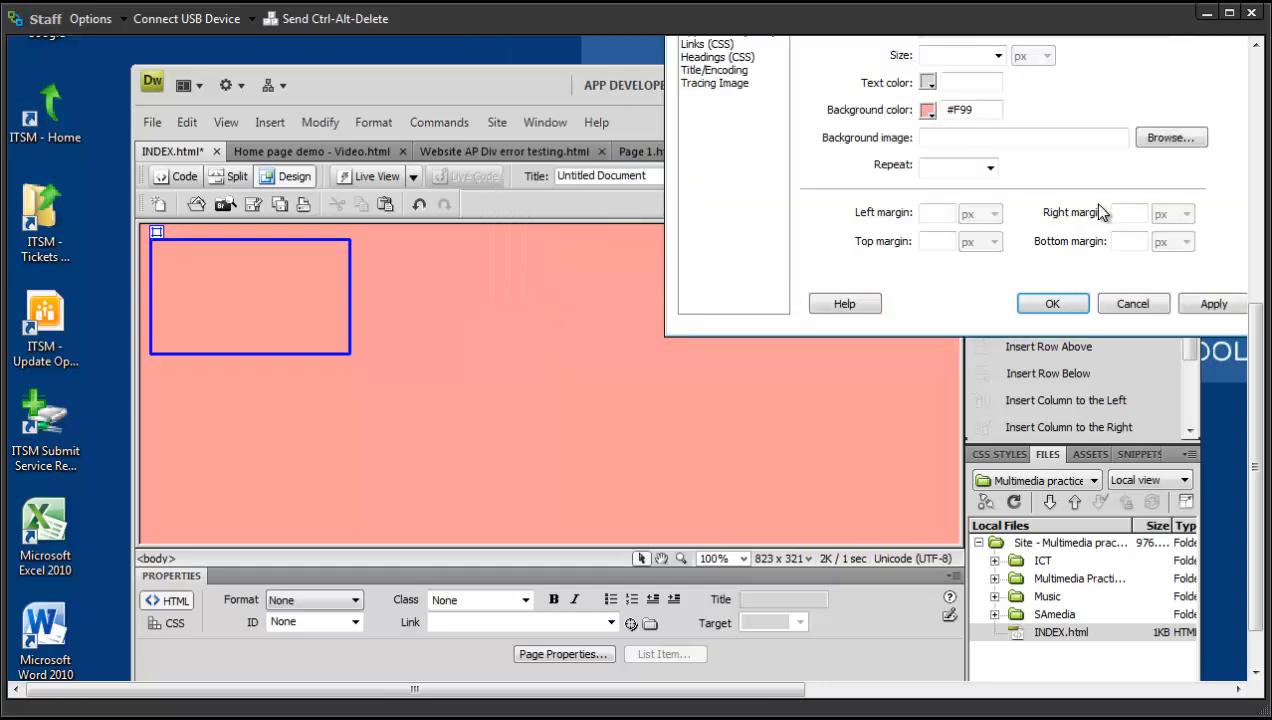
click(929, 110)
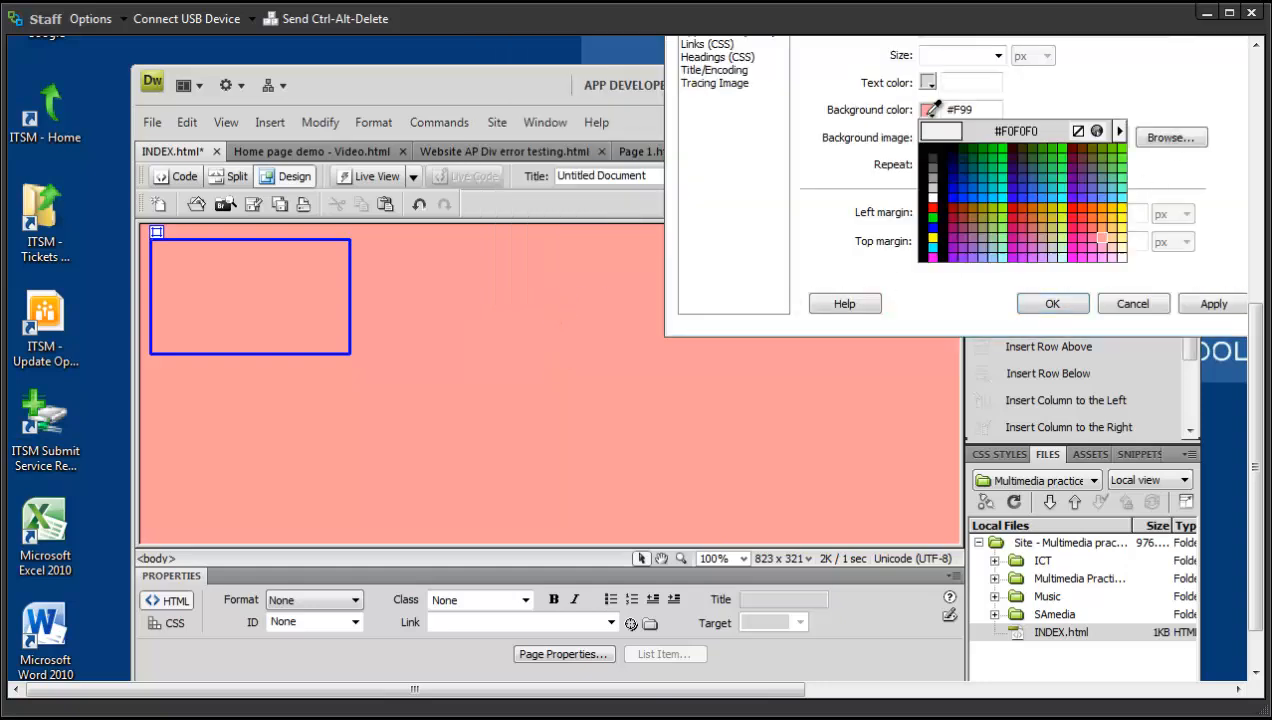
click(1118, 236)
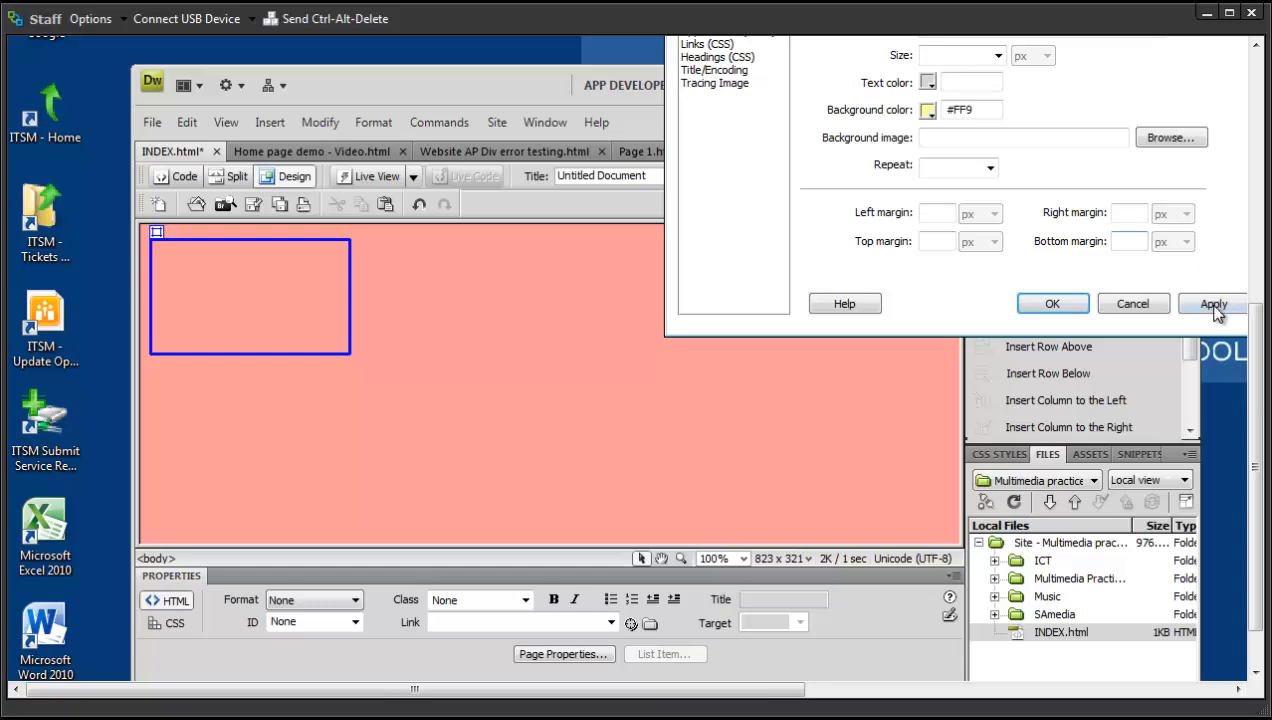
click(1210, 303)
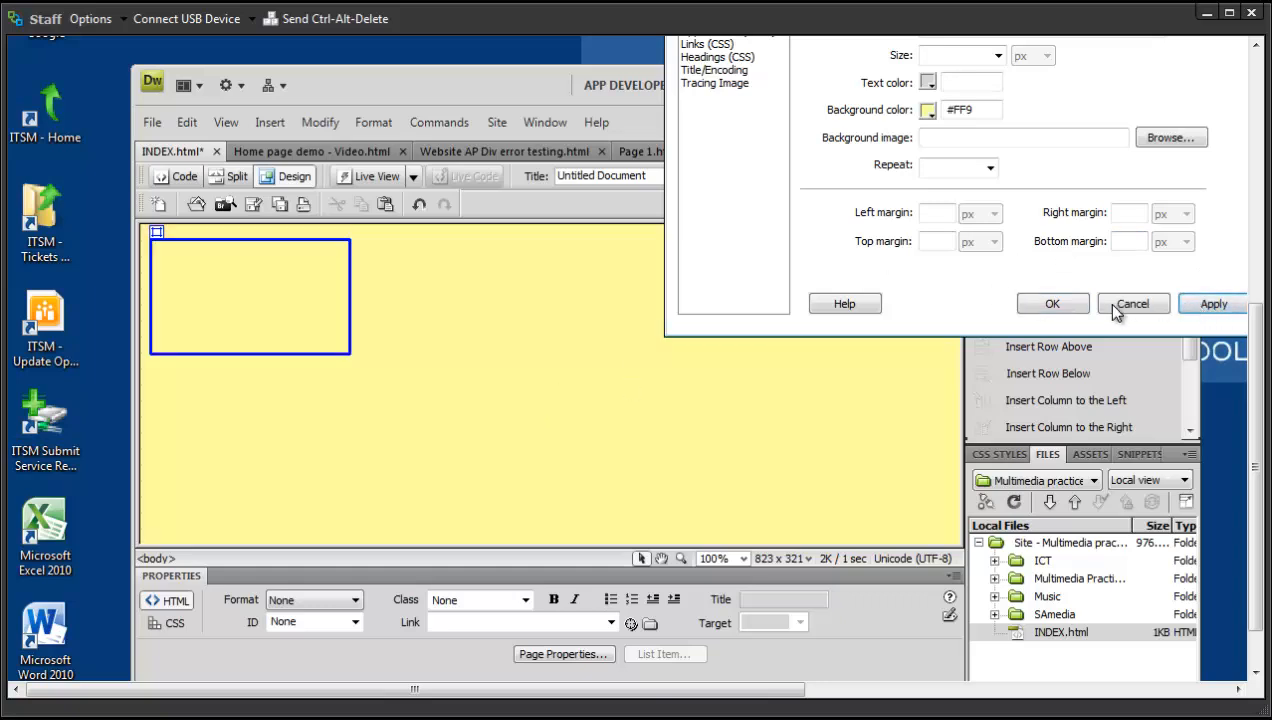
click(1052, 303)
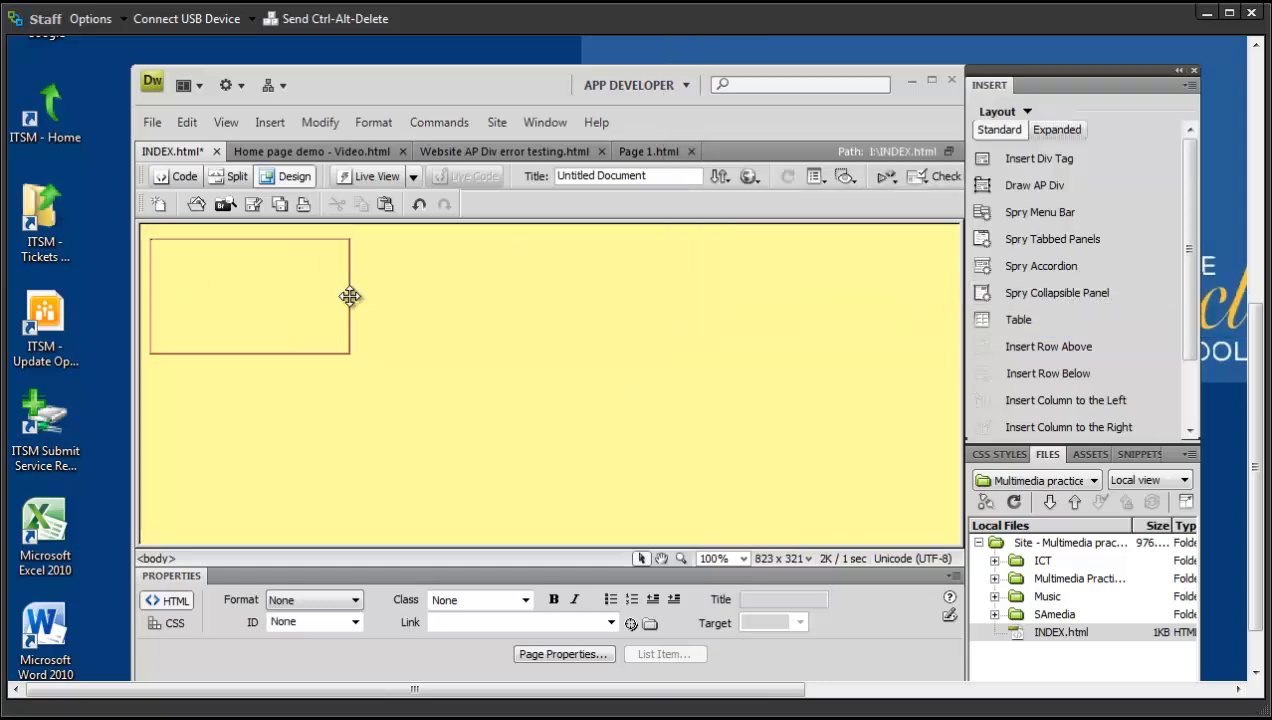
Step: Set the AP Div's width to 940 px and its height to 900 px
click(351, 295)
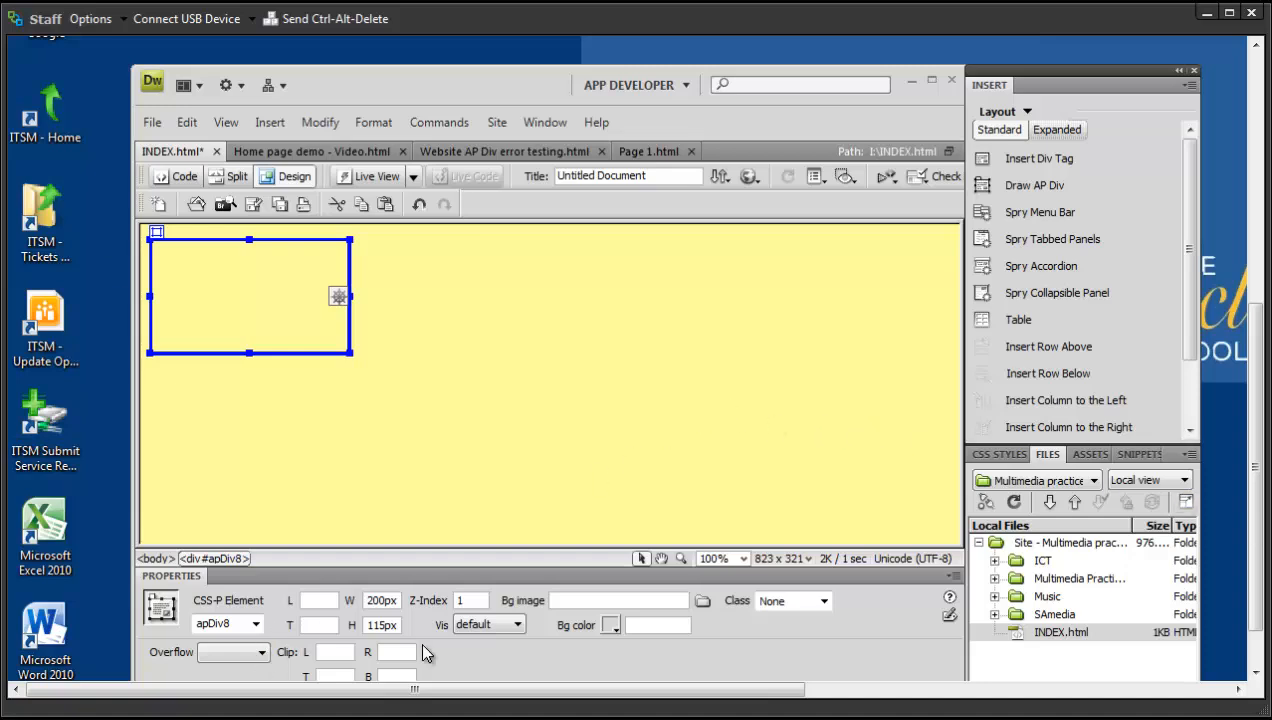
click(380, 603)
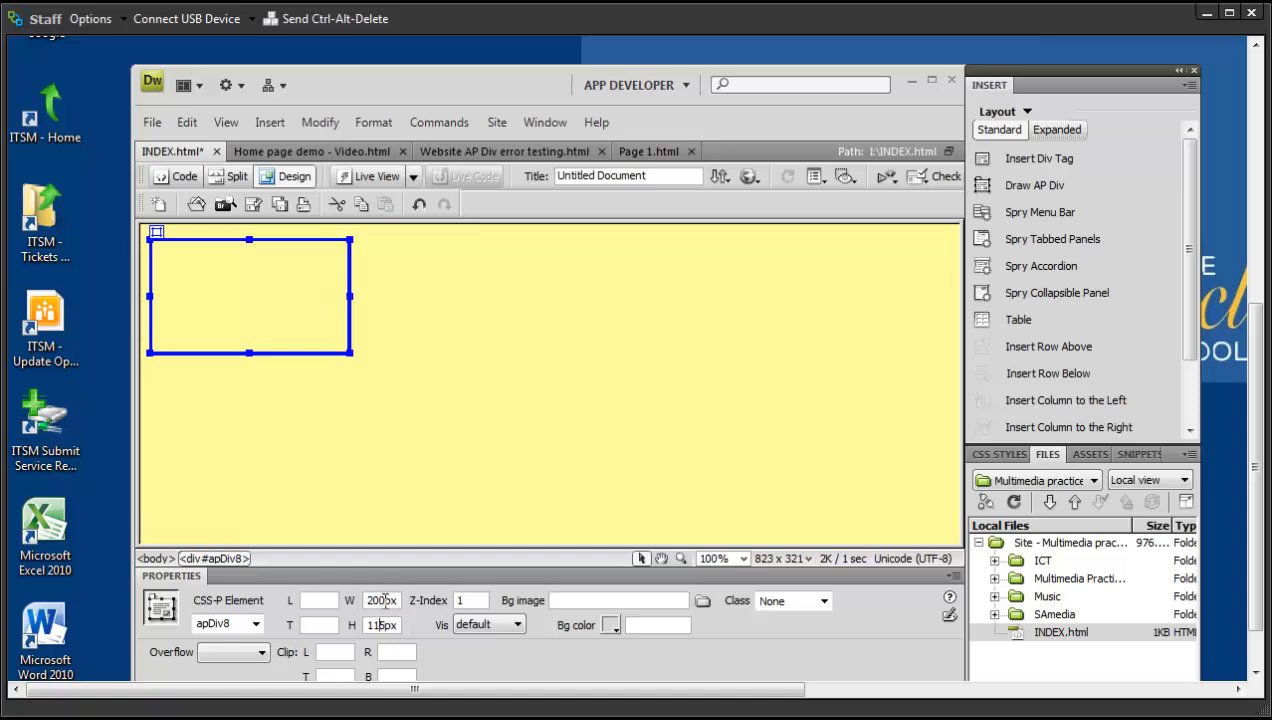
drag(384, 600, 331, 597)
text(94)
drag(388, 627, 339, 625)
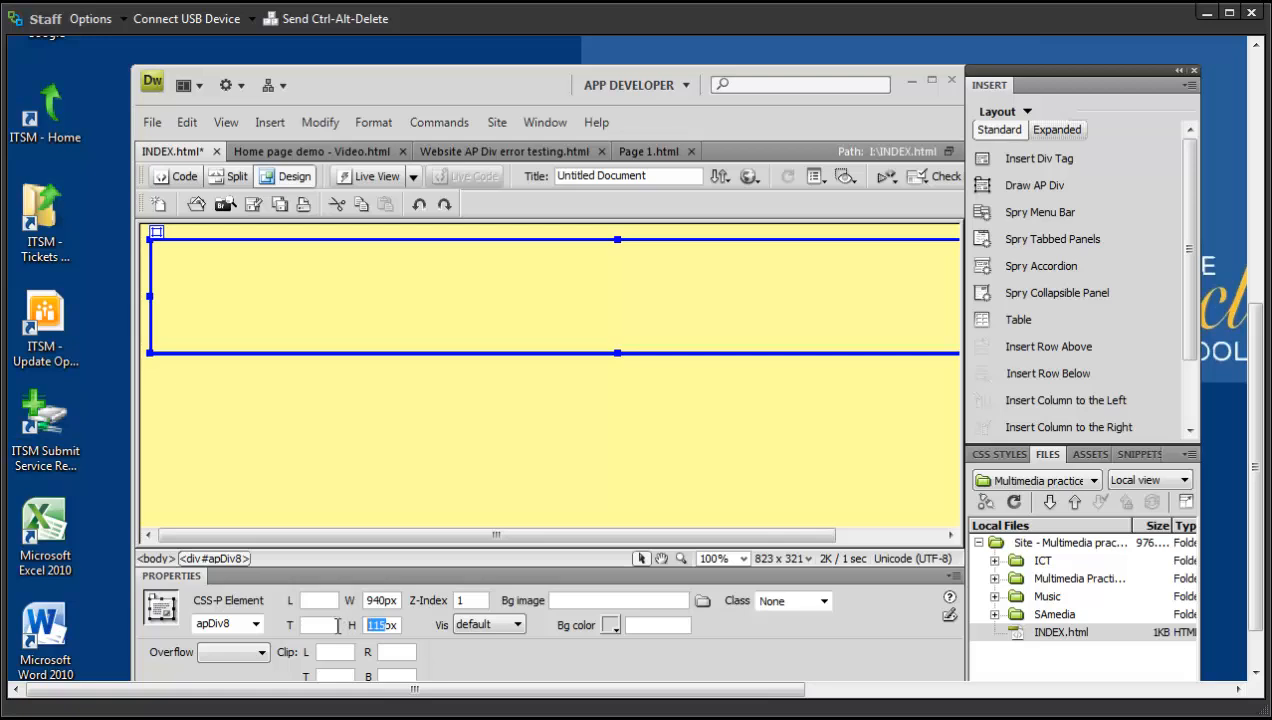
text(900)
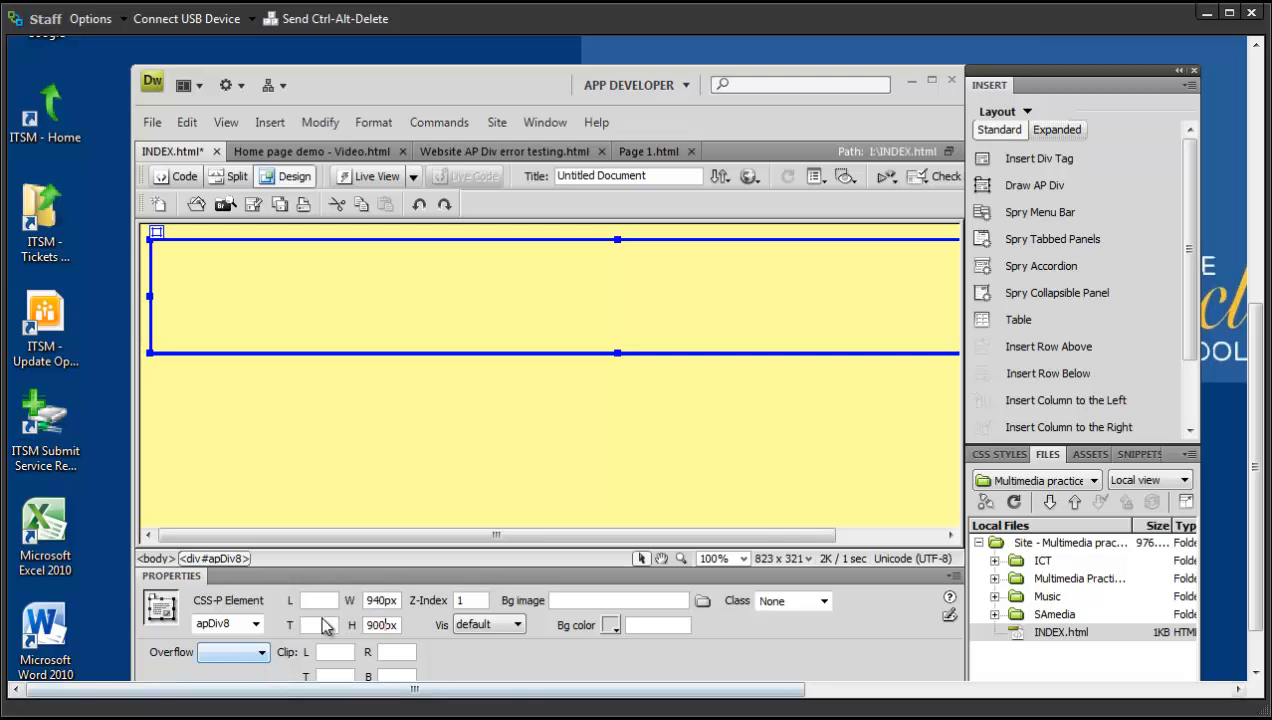
click(388, 600)
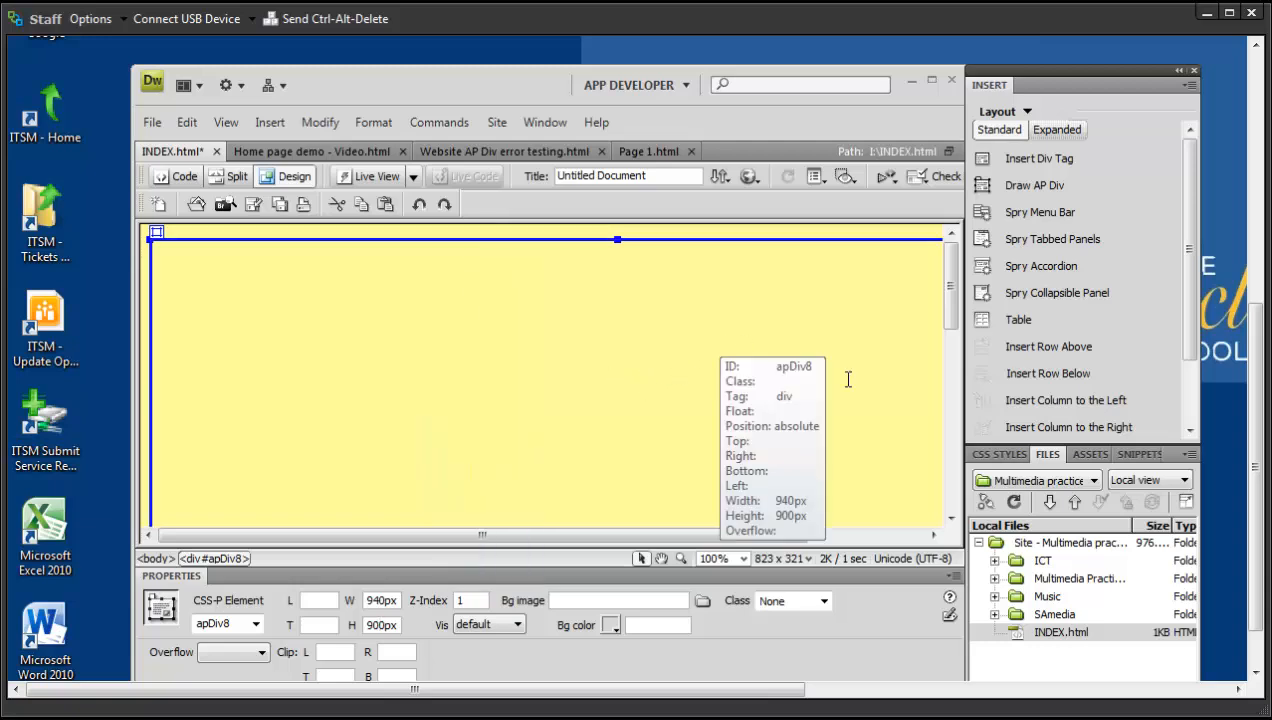
mouse_move(954, 283)
mouse_down()
mouse_move(955, 495)
mouse_move(940, 262)
mouse_up()
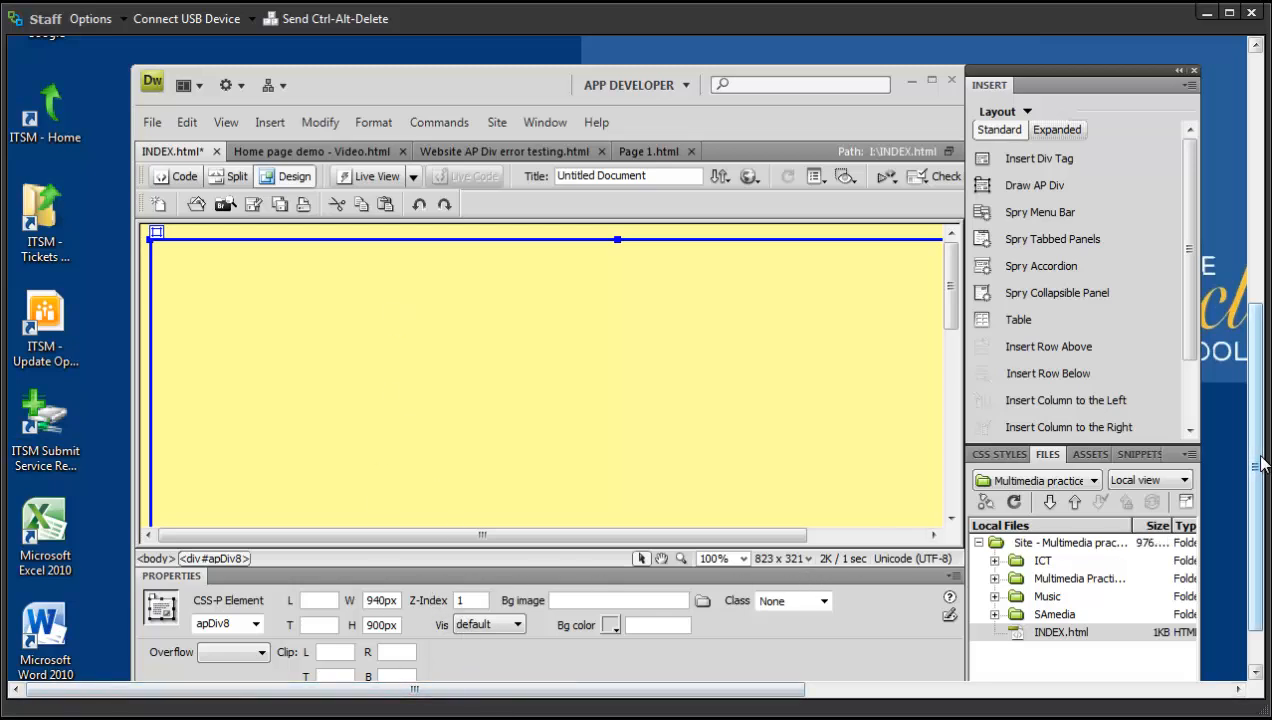
Step: Examine the Home page demo - Video.html and Website AP Div error testing.html pages in Design view, and return to INDEX.html
drag(1260, 463, 1250, 500)
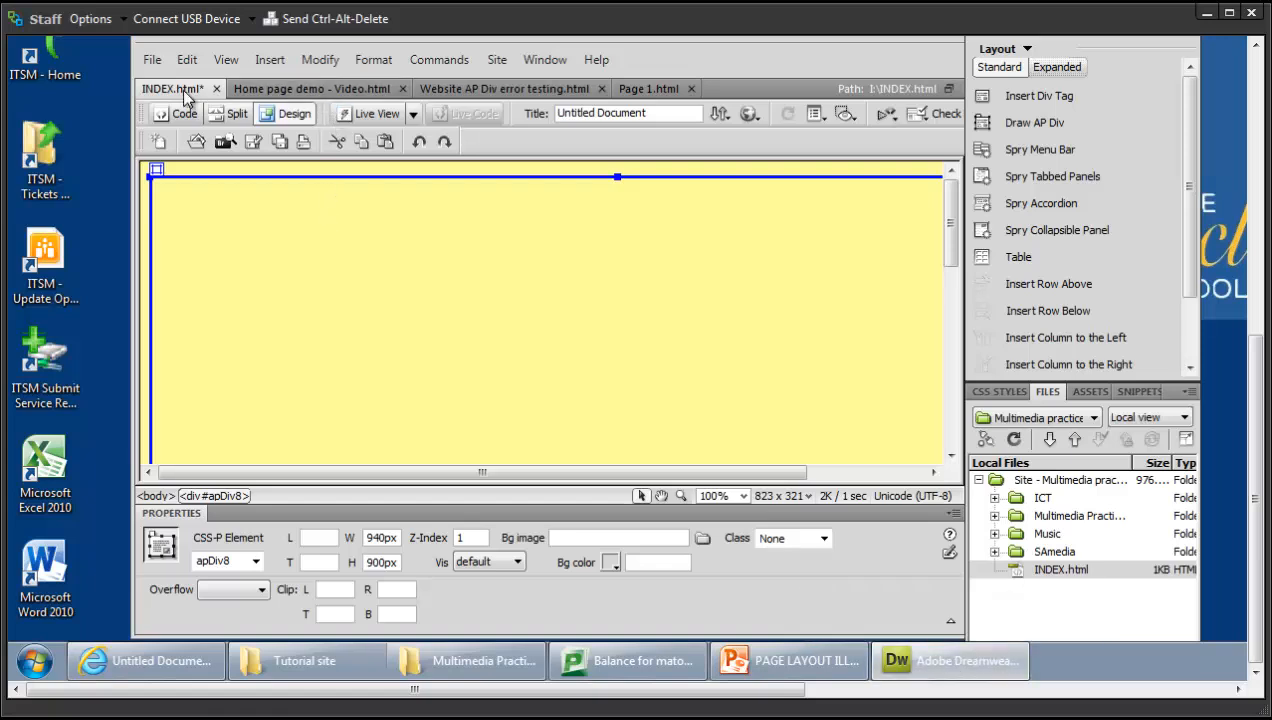
click(360, 90)
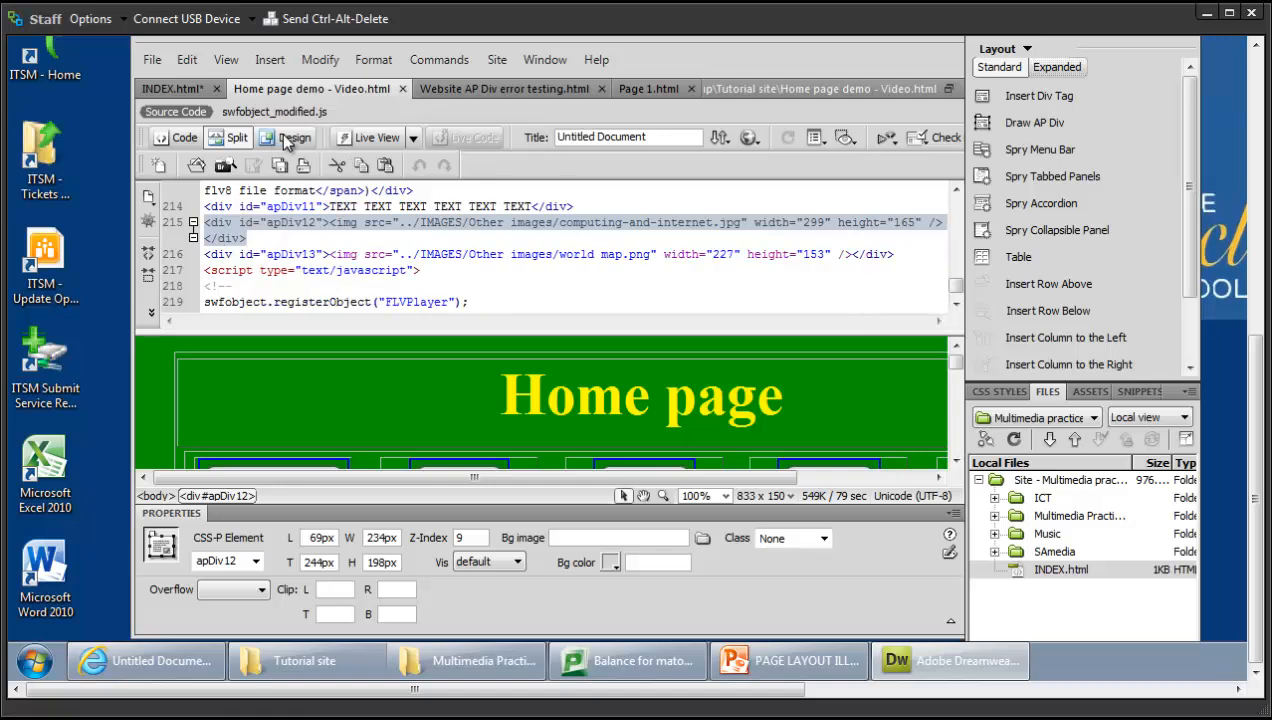
click(290, 138)
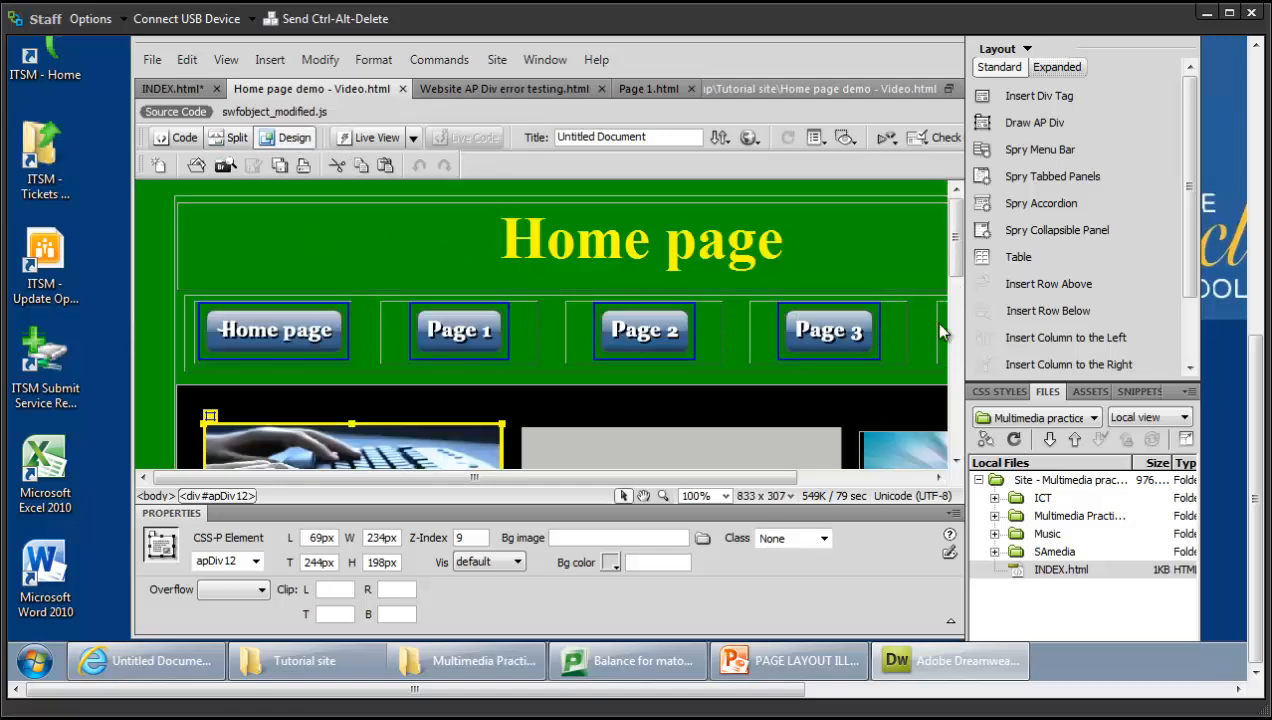
drag(953, 255, 957, 282)
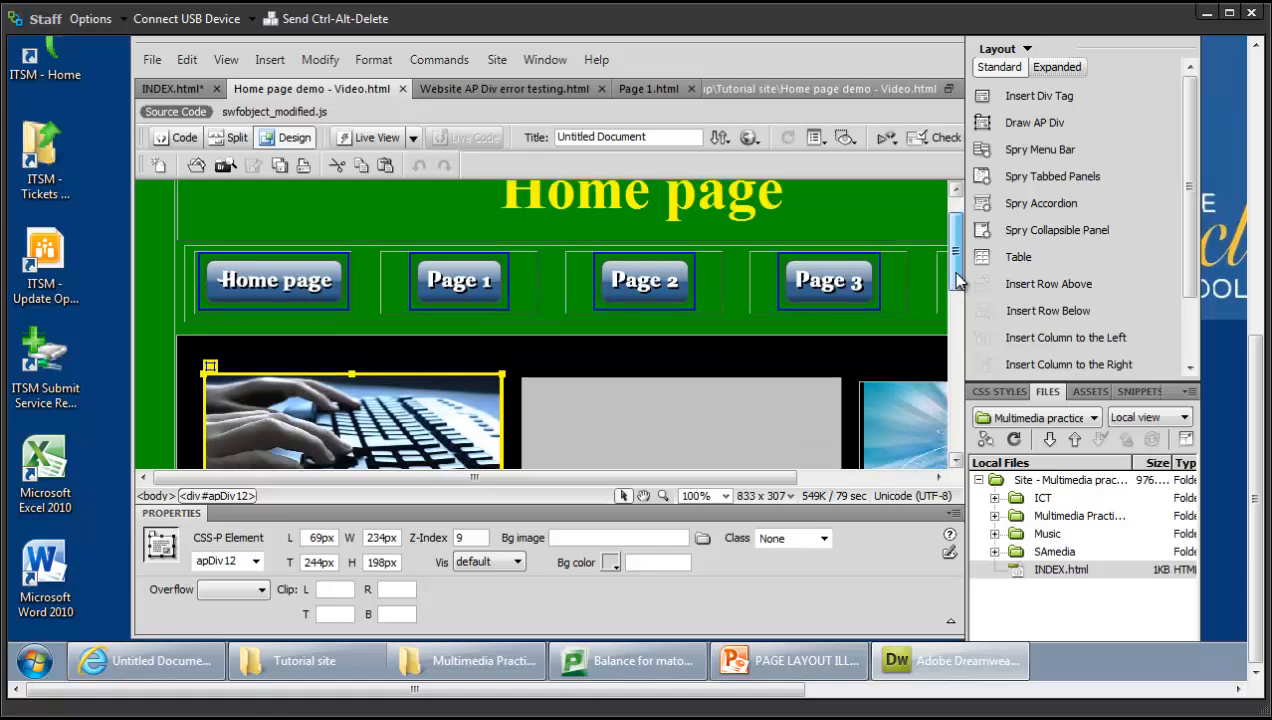
scroll(957, 258, up, 2)
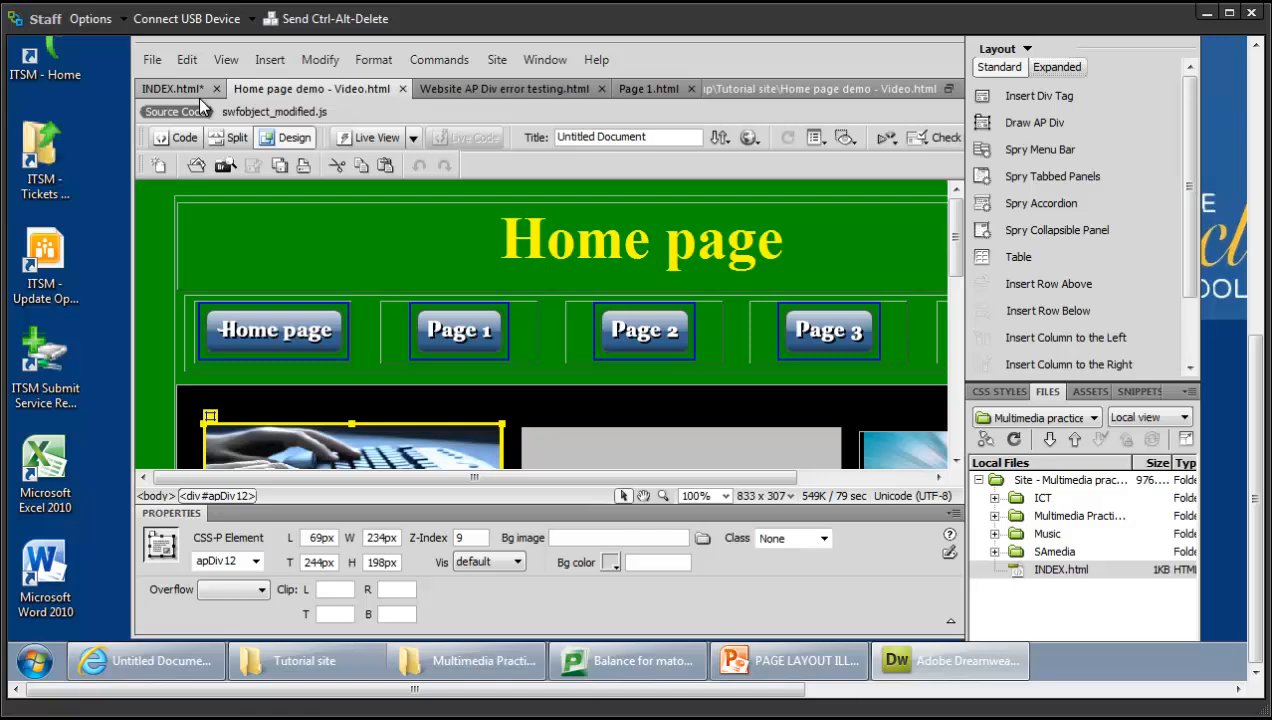
click(578, 89)
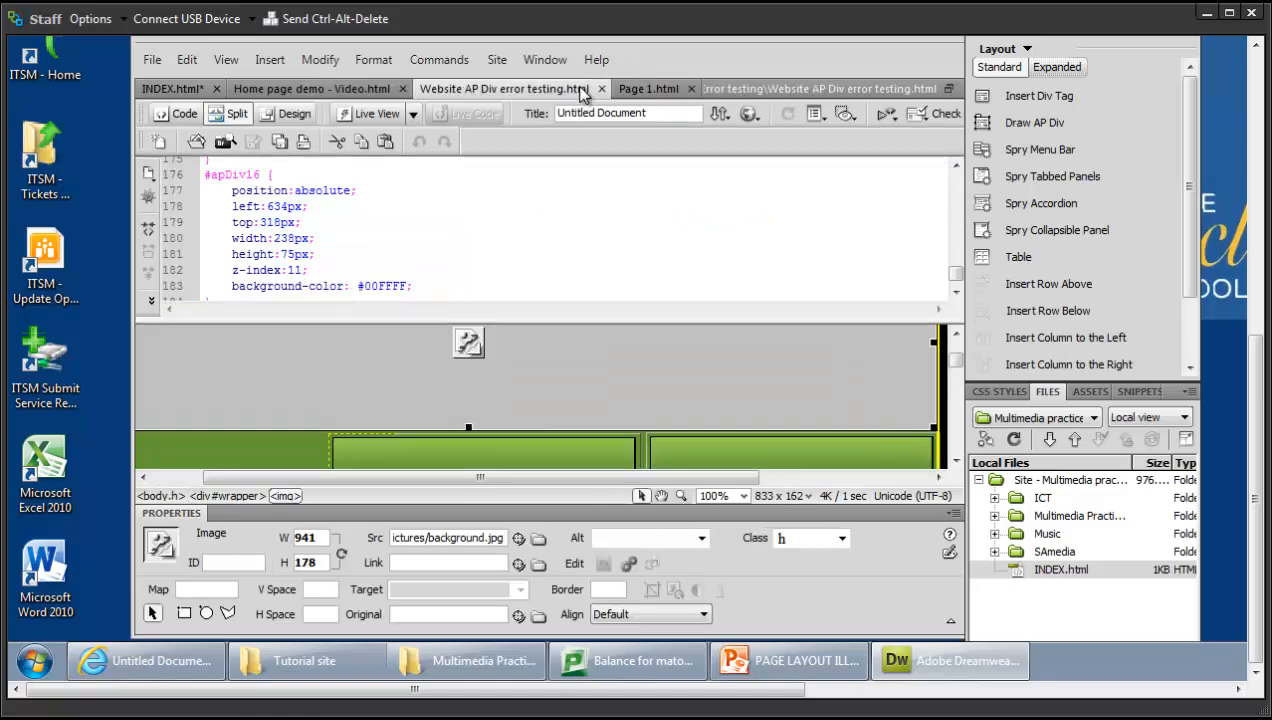
click(293, 115)
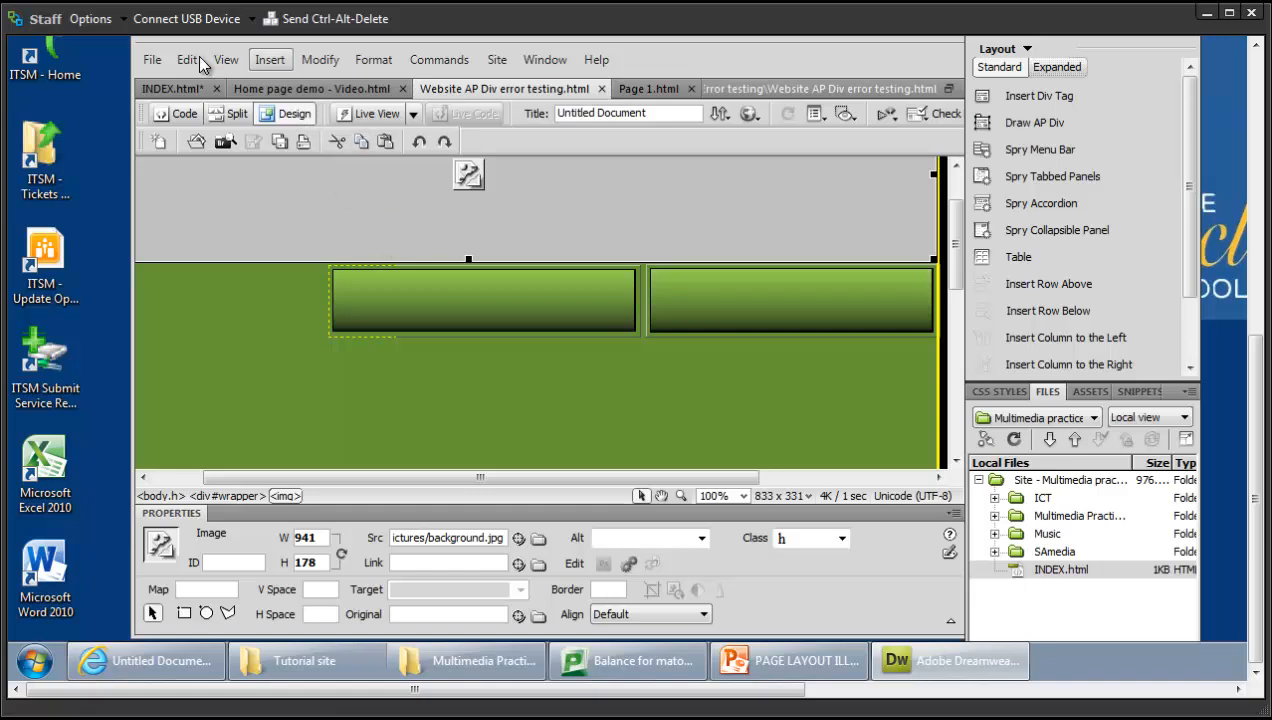
click(176, 90)
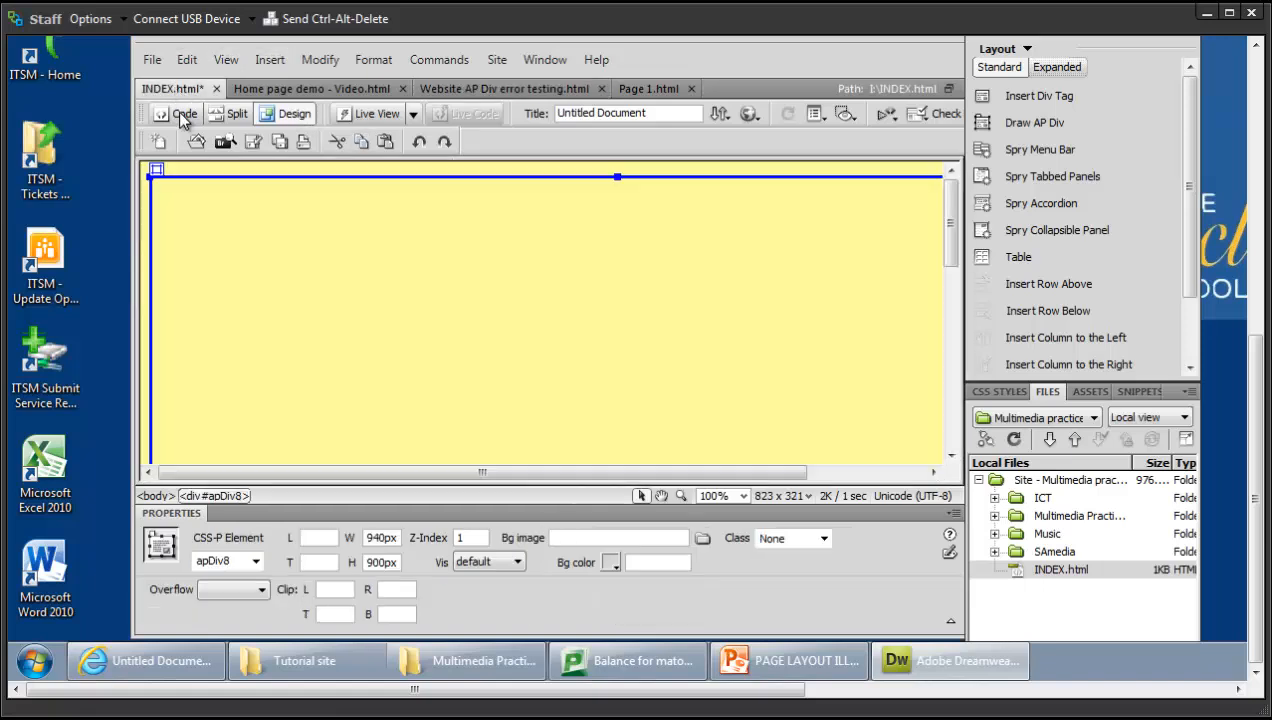
Step: Place the cursor inside the large AP Div and consult the page layout illustration in PowerPoint before returning to Dreamweaver
click(338, 176)
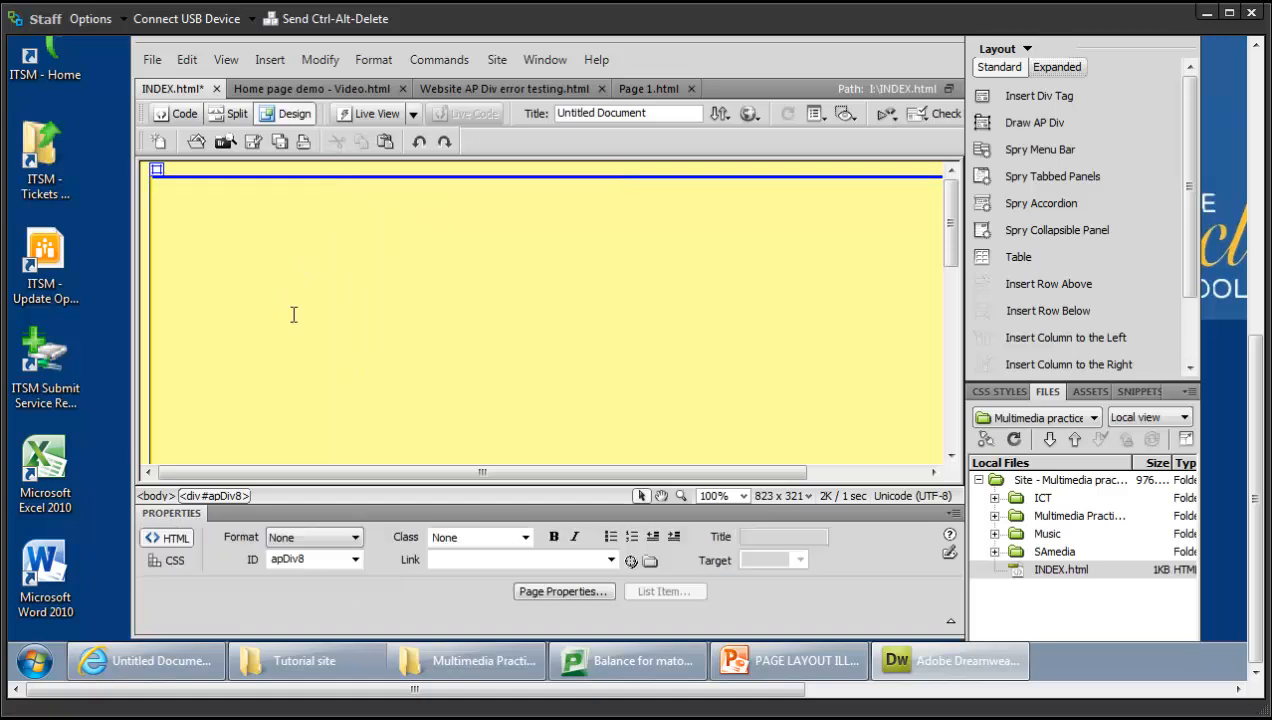
click(789, 657)
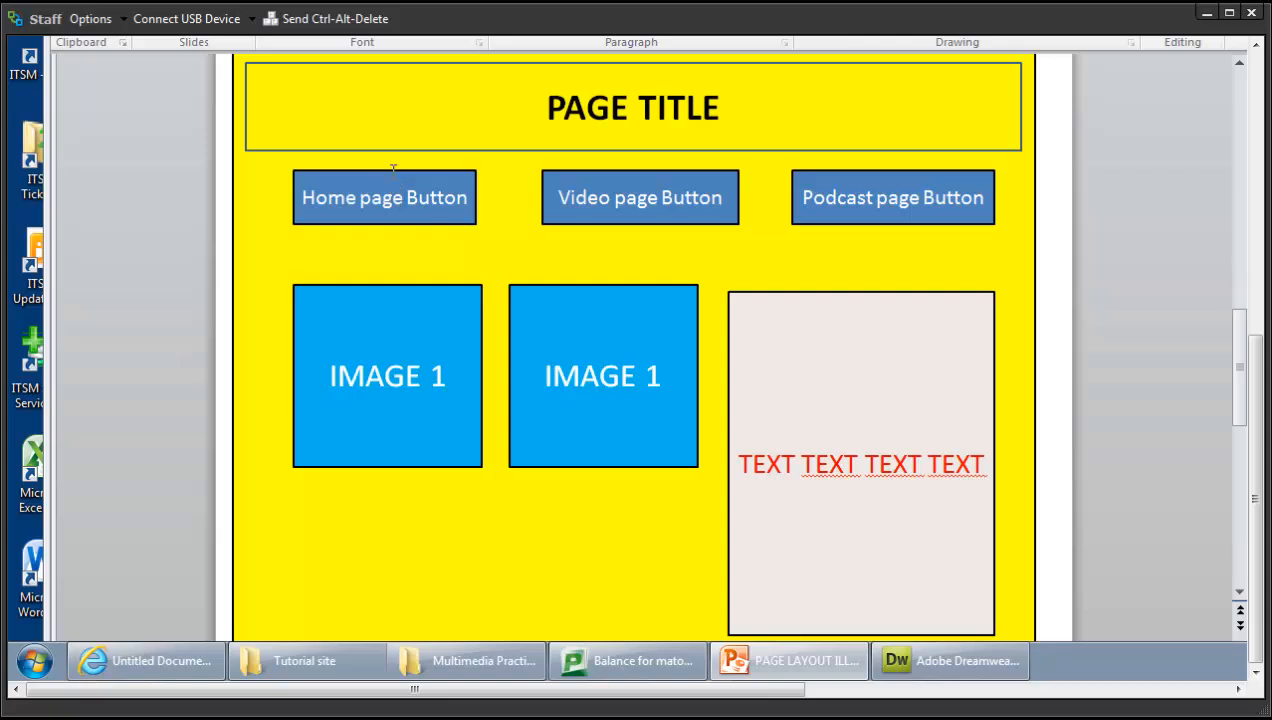
click(800, 667)
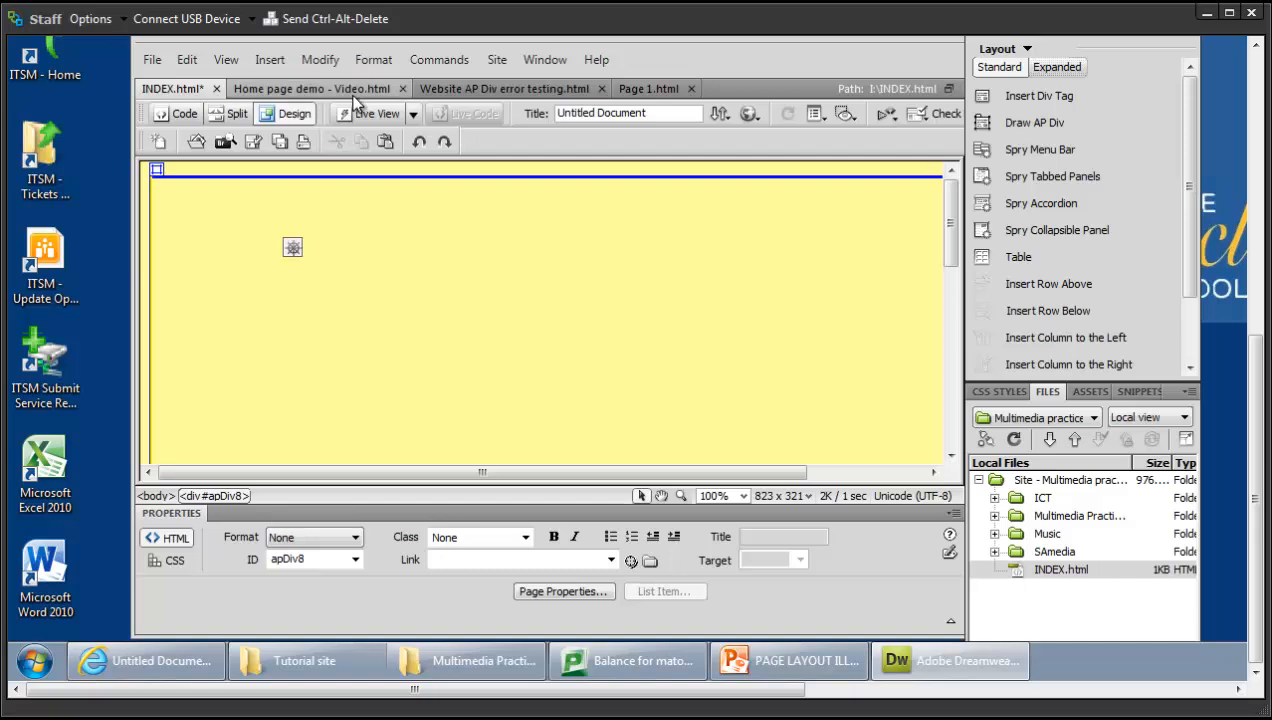
Step: Insert a nested AP Div in the large one, moved to left 70 px, top 128 px and resized to about 176 by 52 px
click(272, 62)
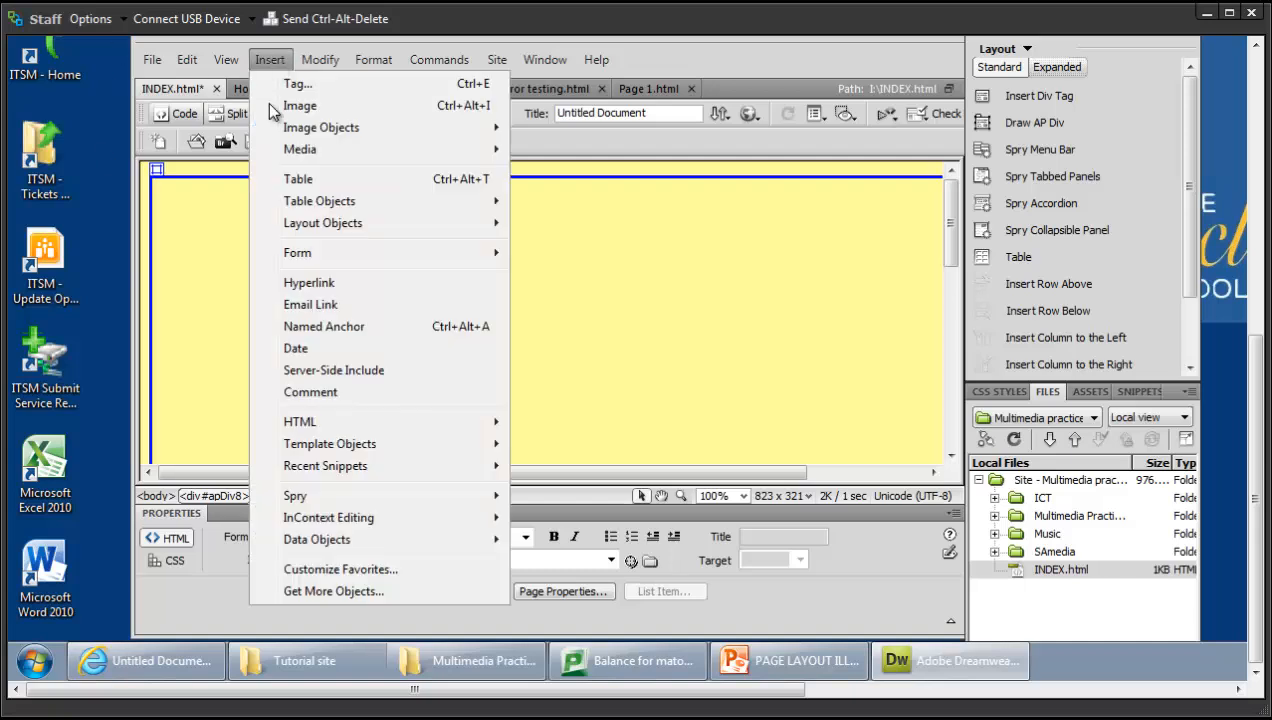
mouse_move(323, 229)
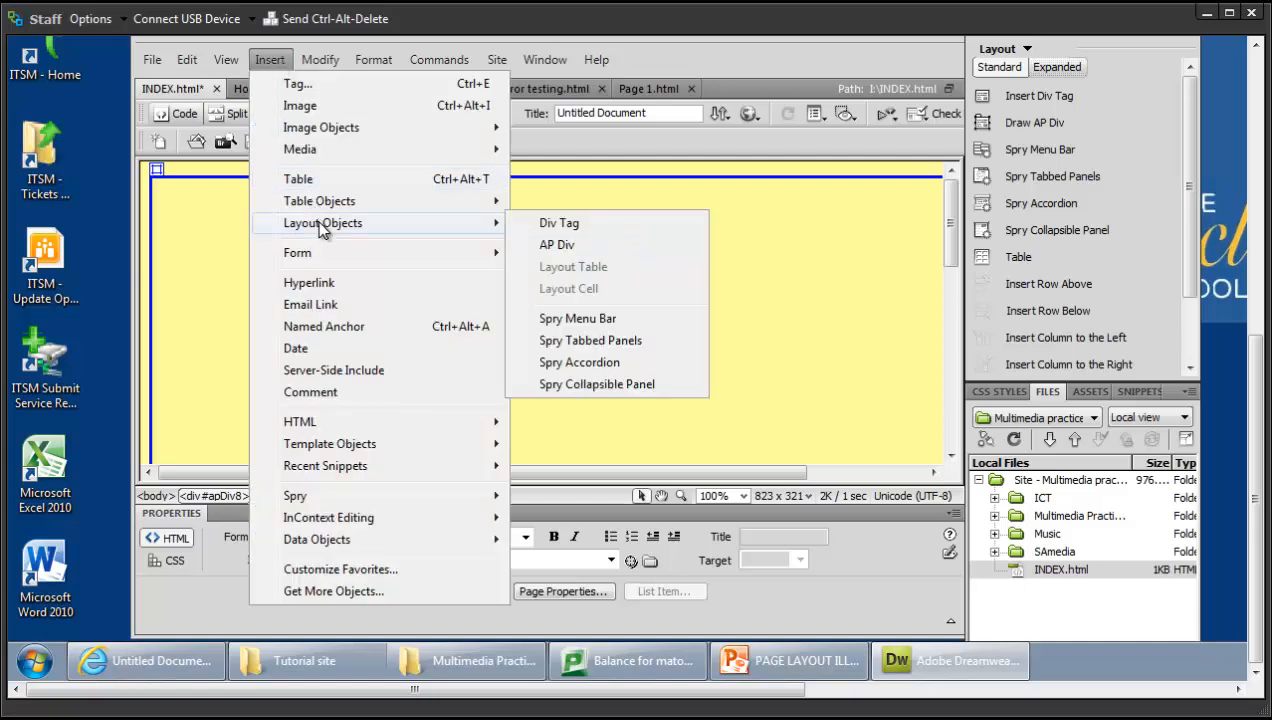
click(566, 247)
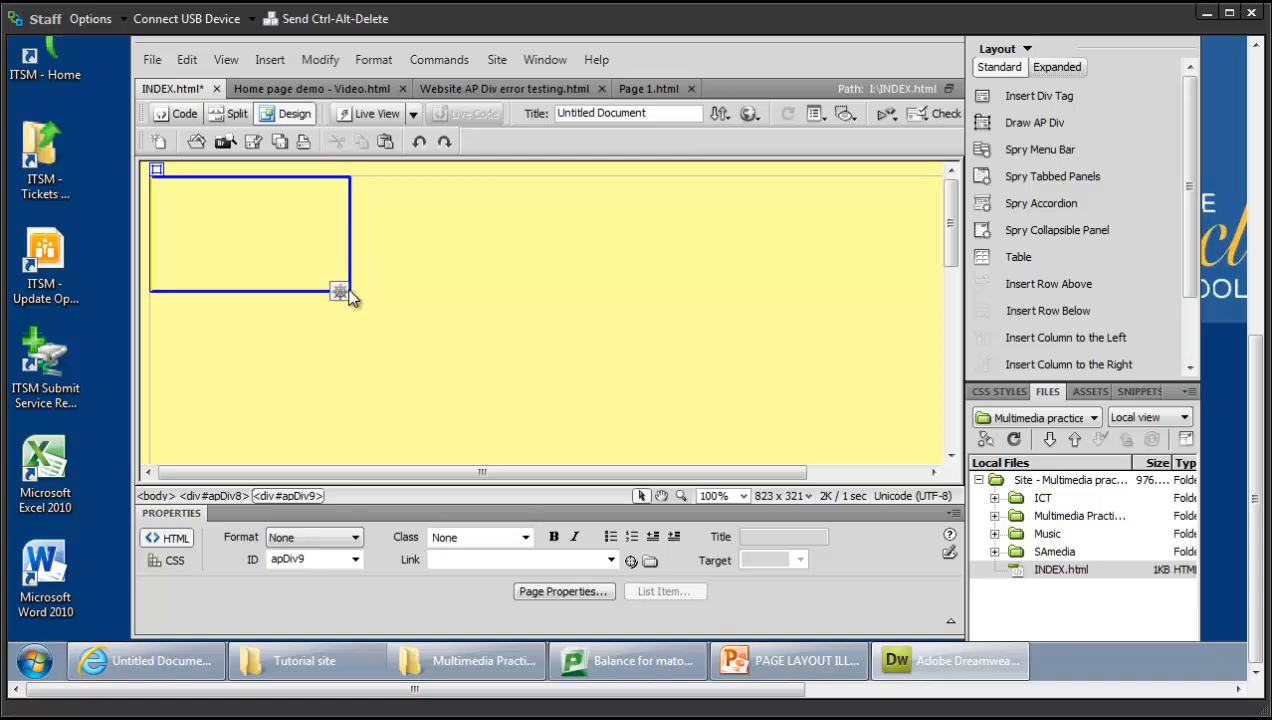
drag(307, 177, 392, 343)
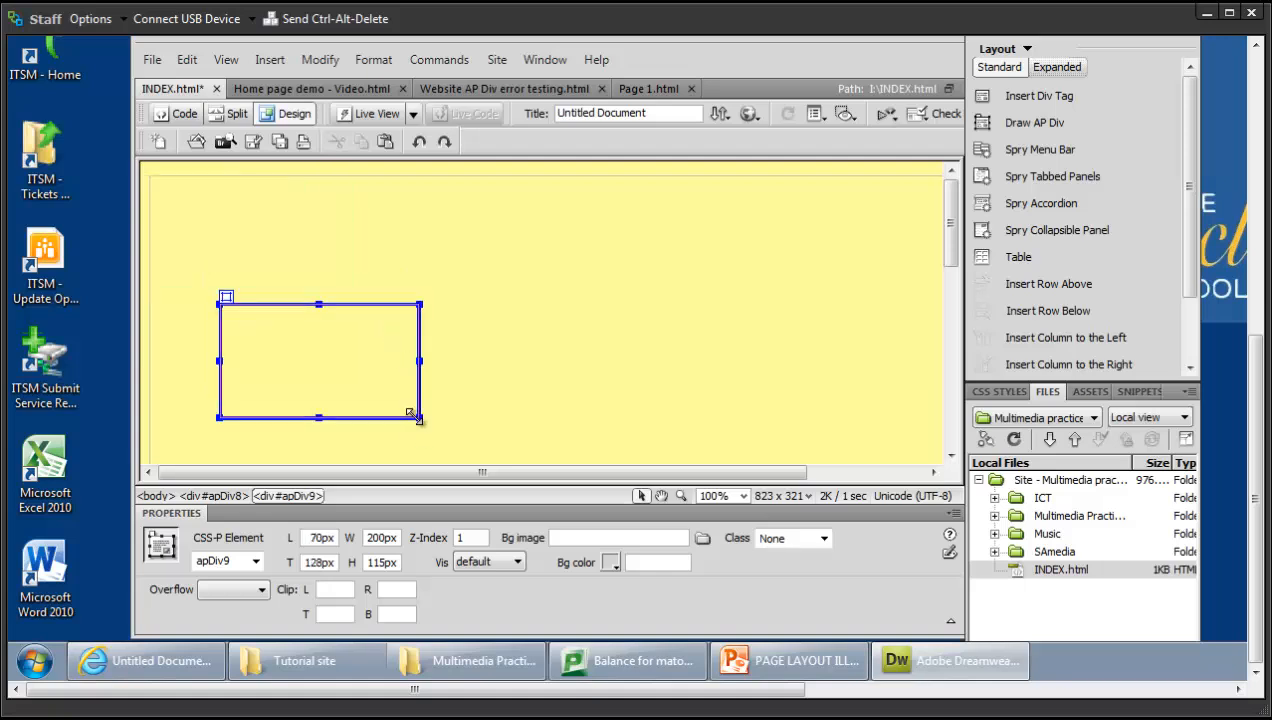
drag(405, 400, 396, 355)
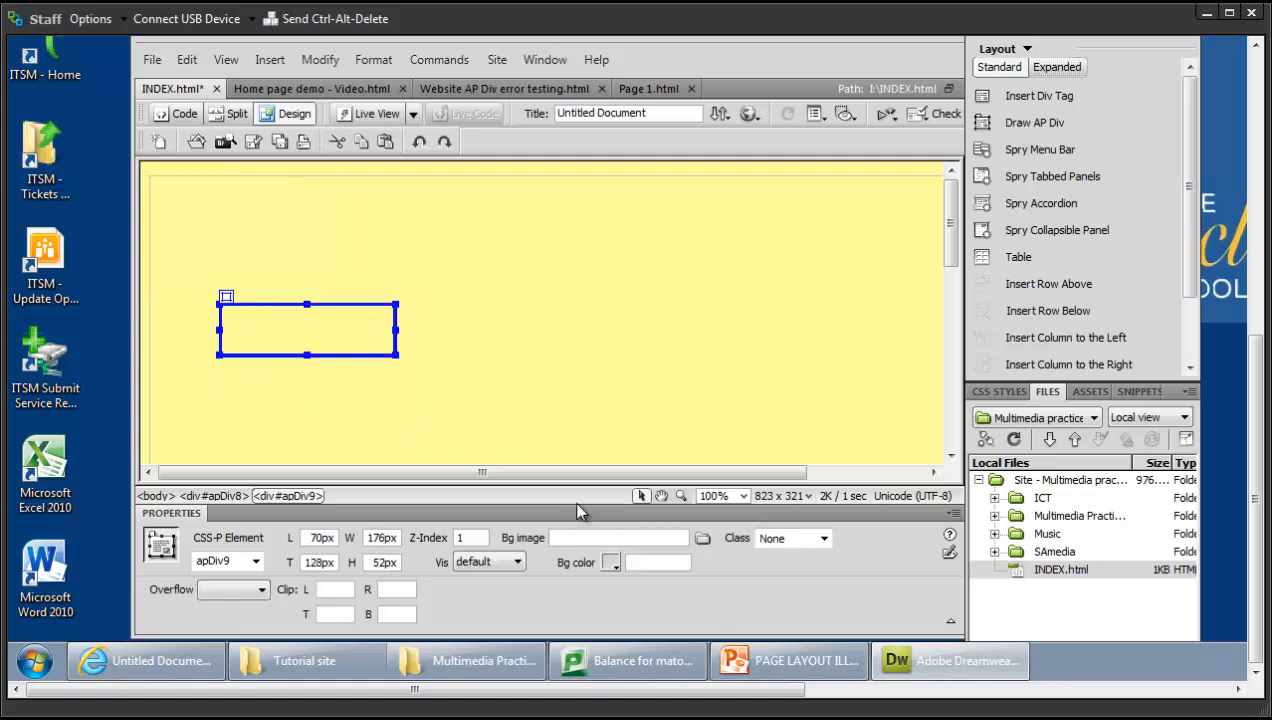
Step: Set the small nested AP Div's background color to grey #D6D6D6
click(617, 561)
click(622, 556)
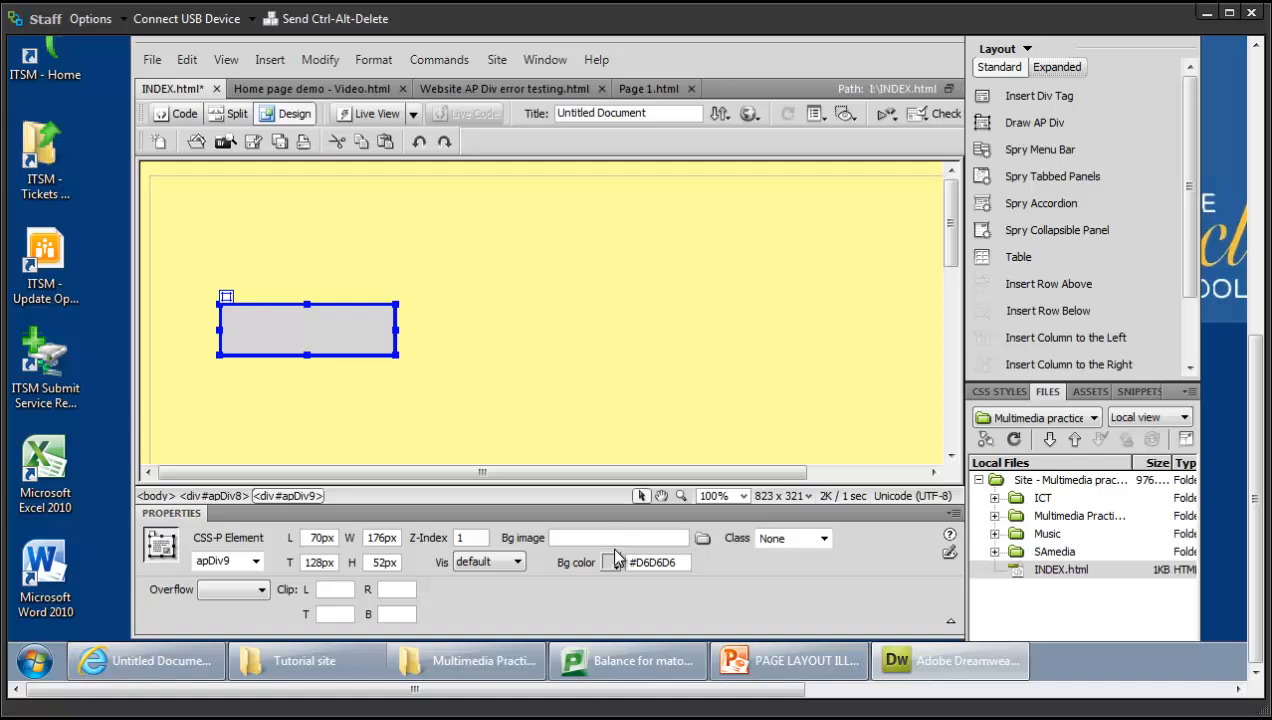
click(473, 377)
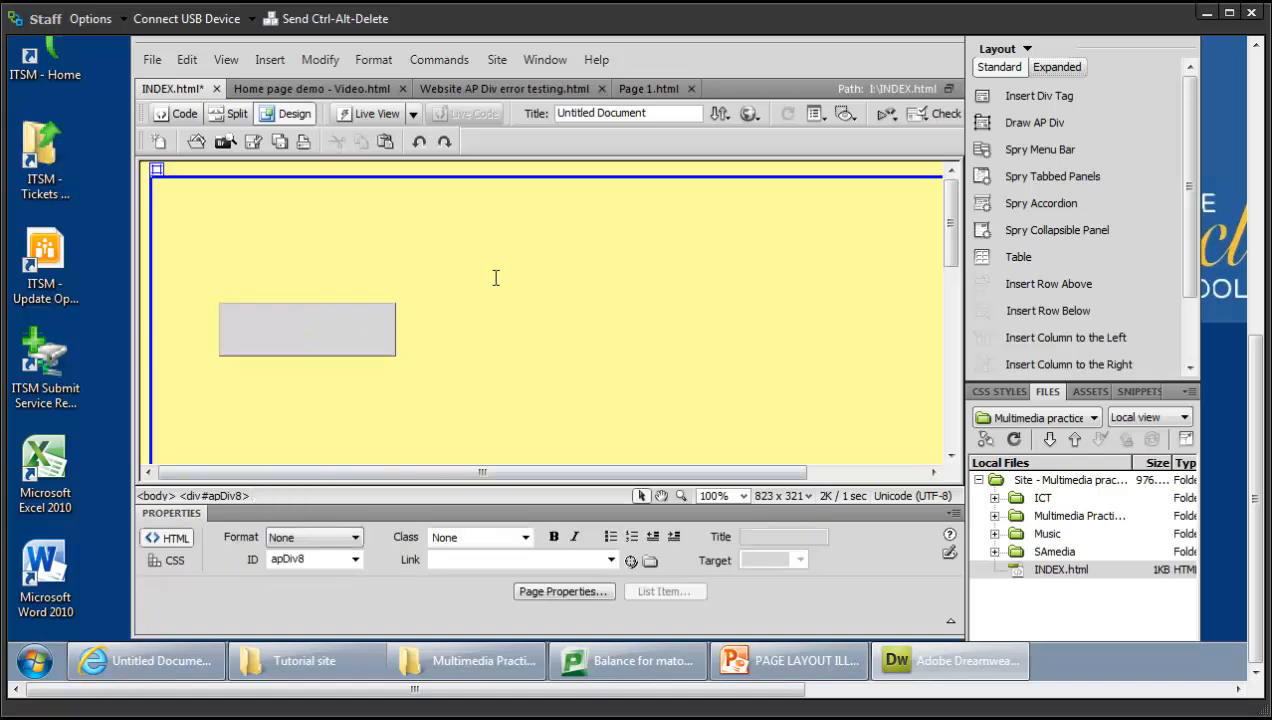
Step: Set the large AP Div's background color to turquoise
click(383, 176)
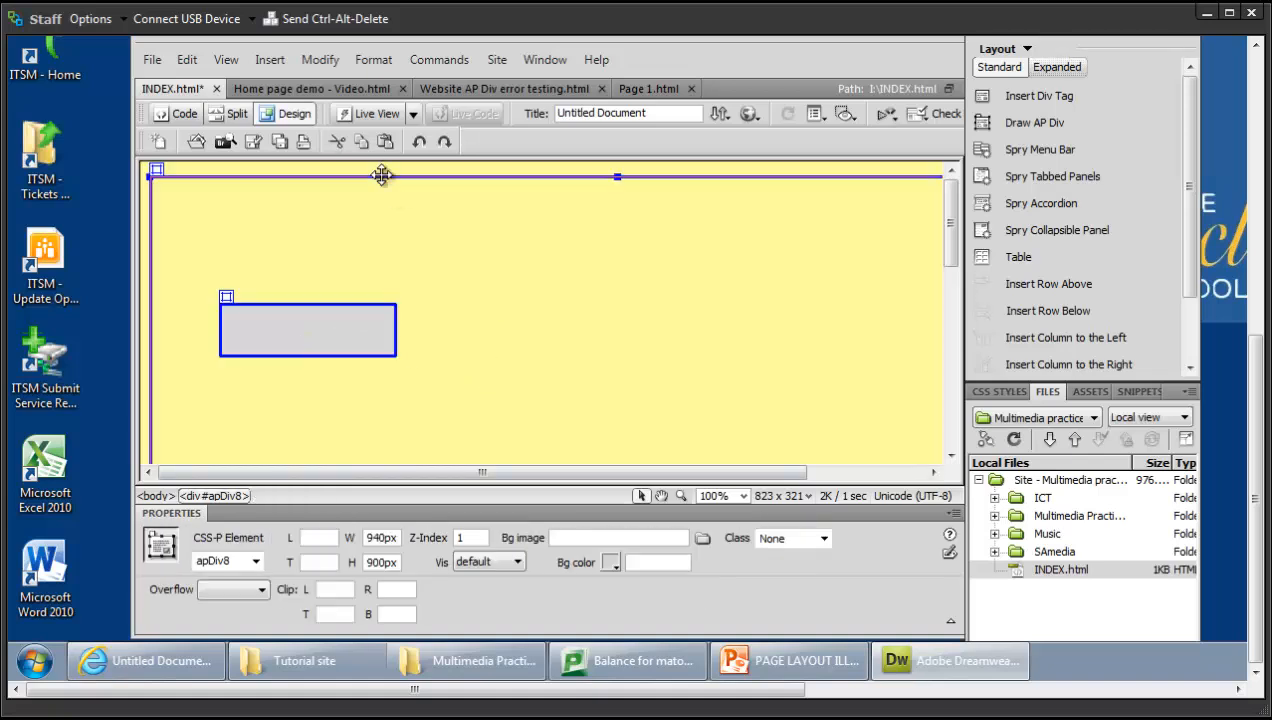
click(615, 561)
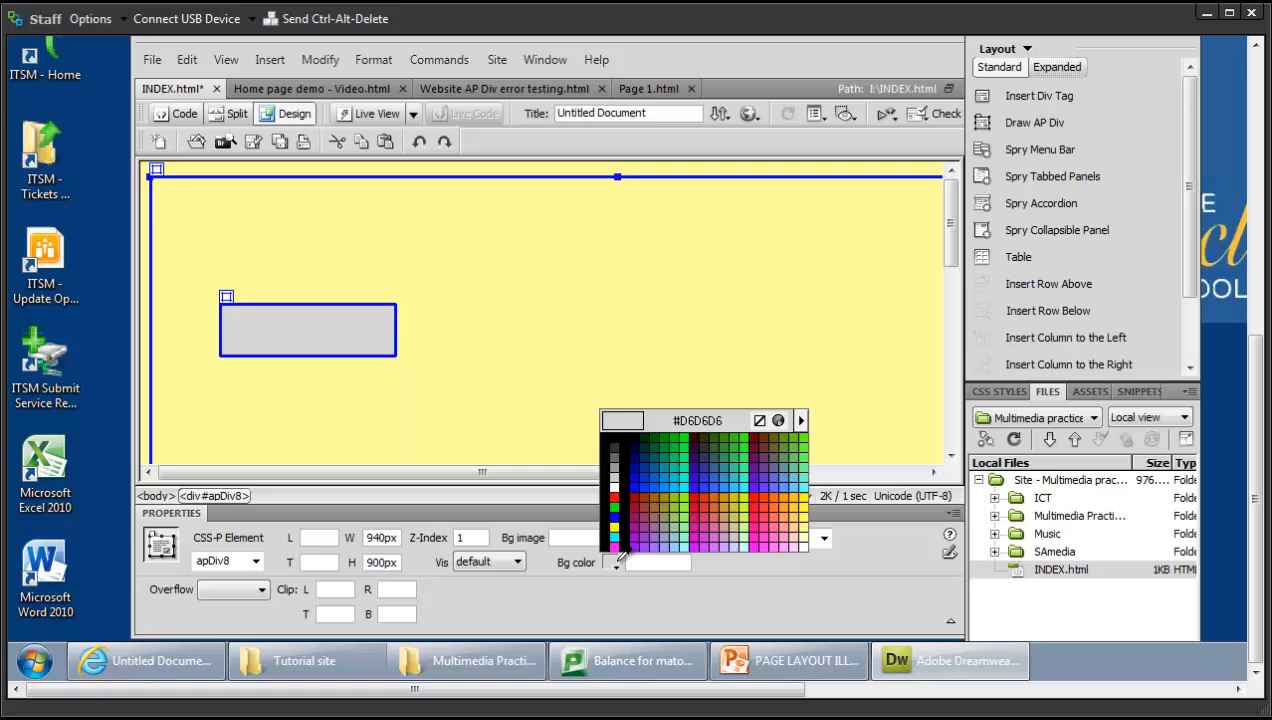
click(807, 476)
click(733, 415)
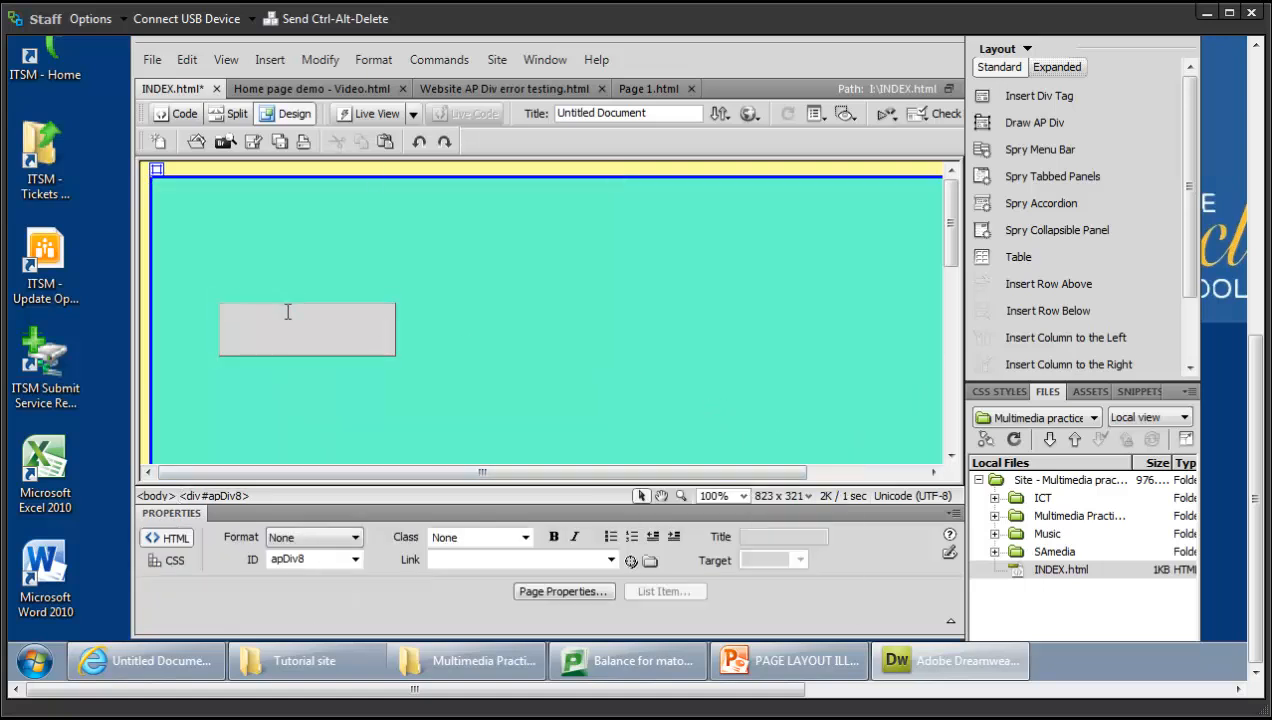
Step: Change the small nested AP Div's background color to purple #663399
click(289, 304)
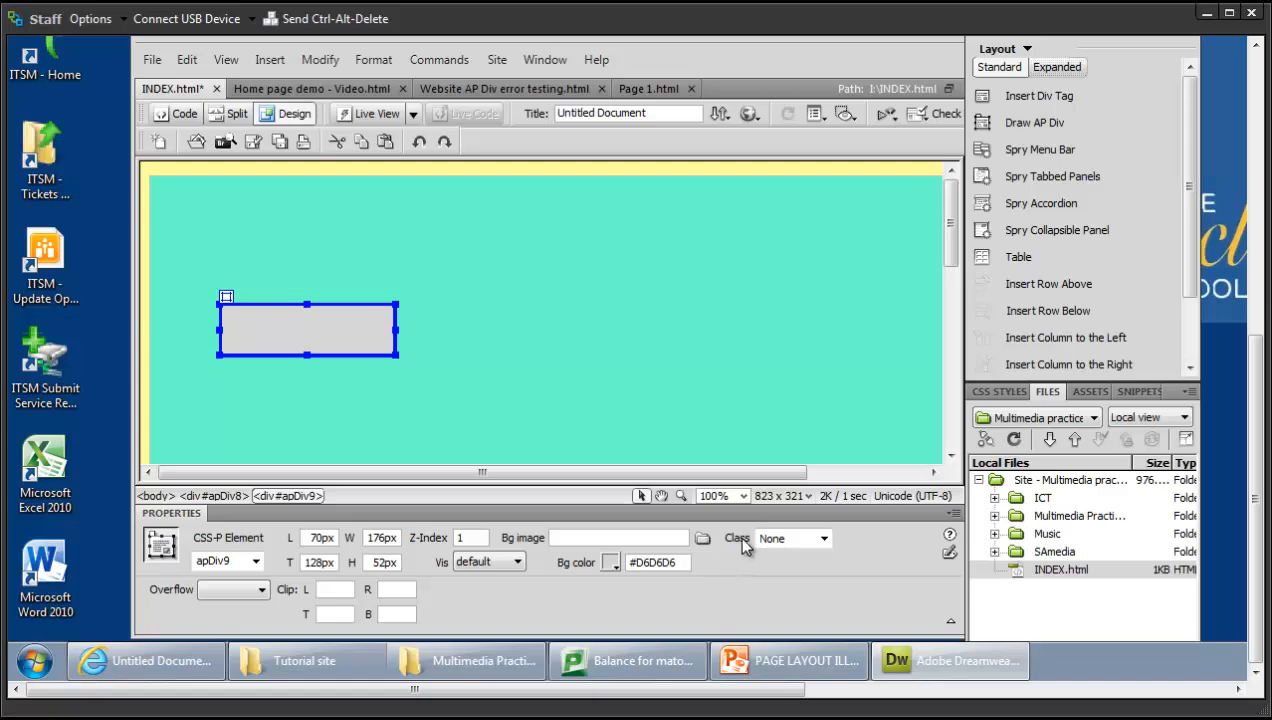
click(611, 562)
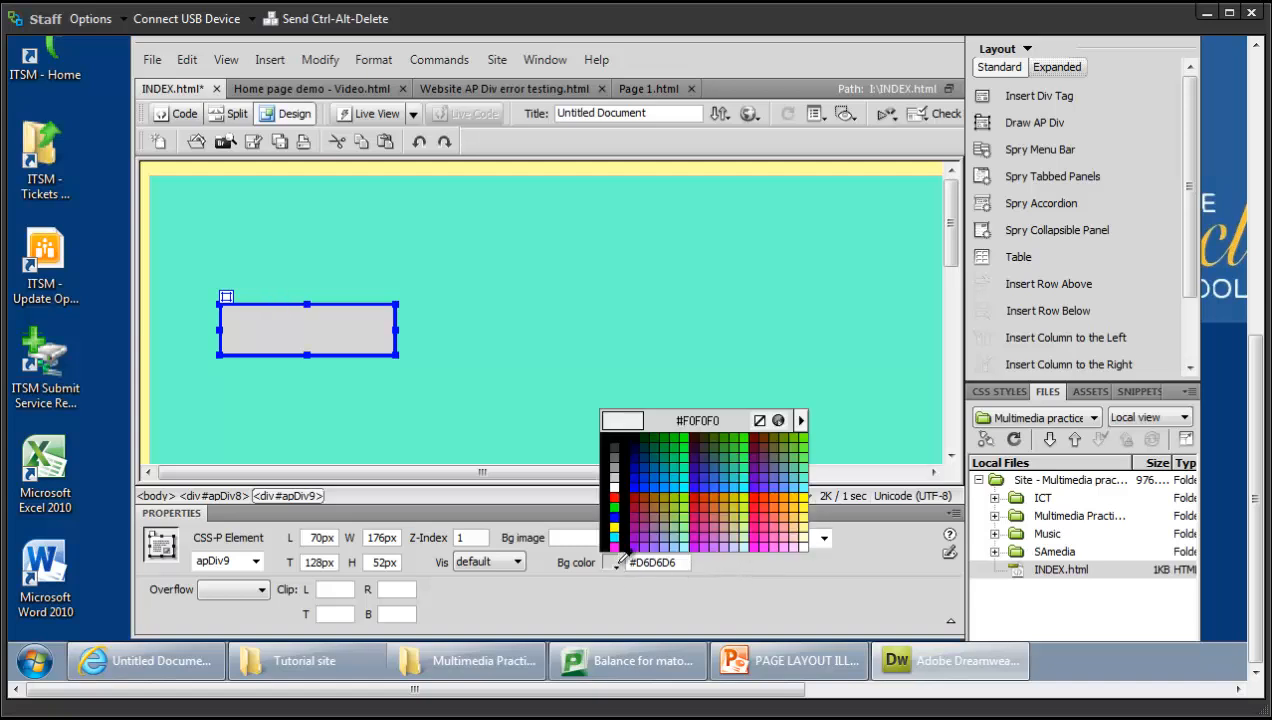
click(607, 558)
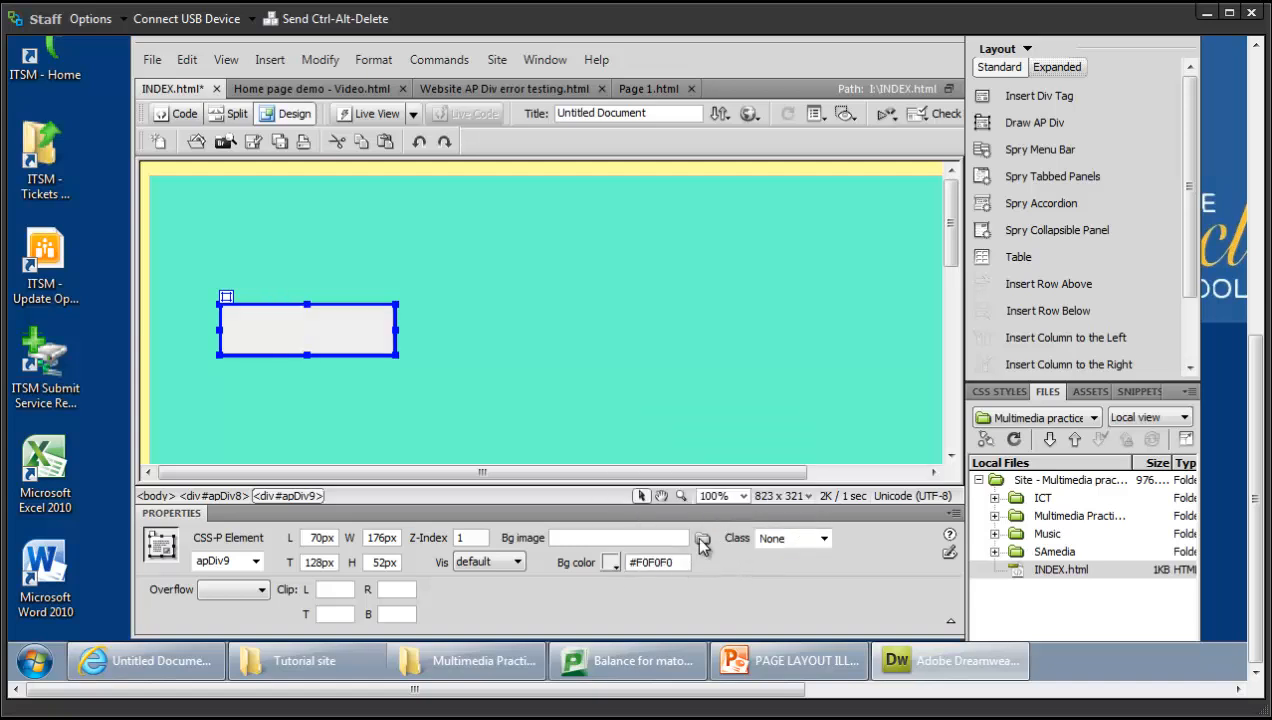
click(613, 562)
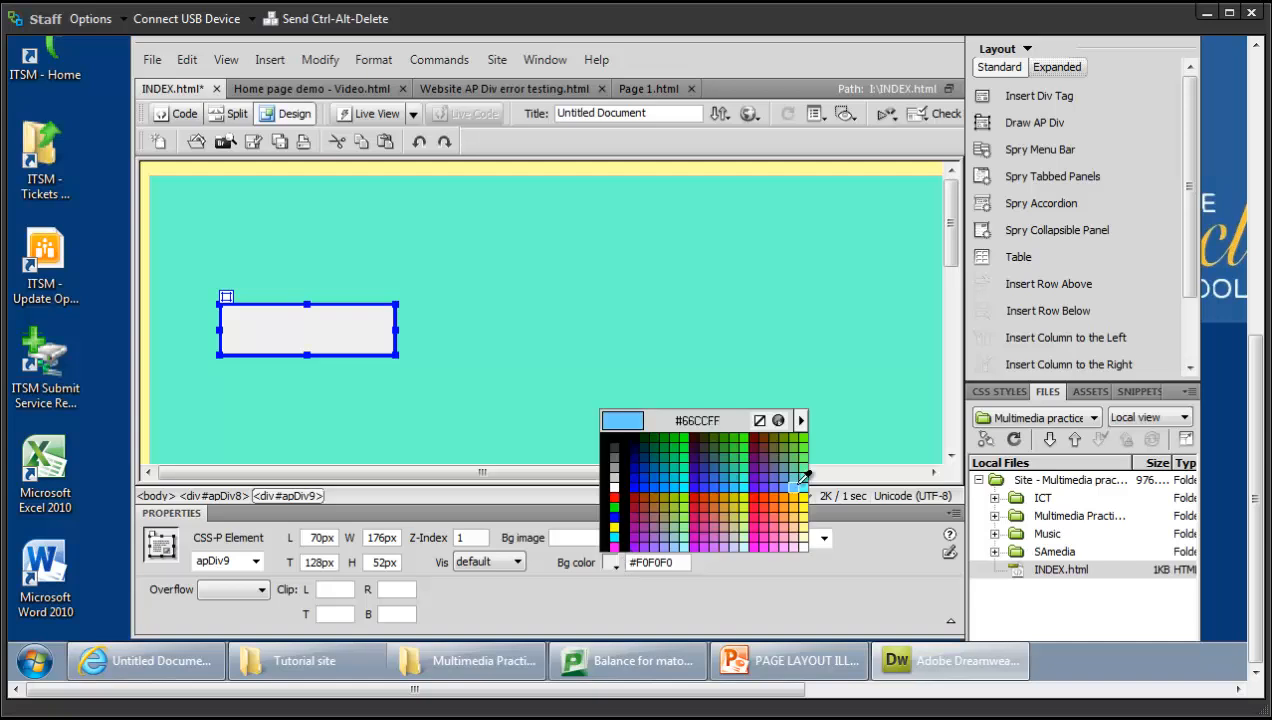
click(761, 463)
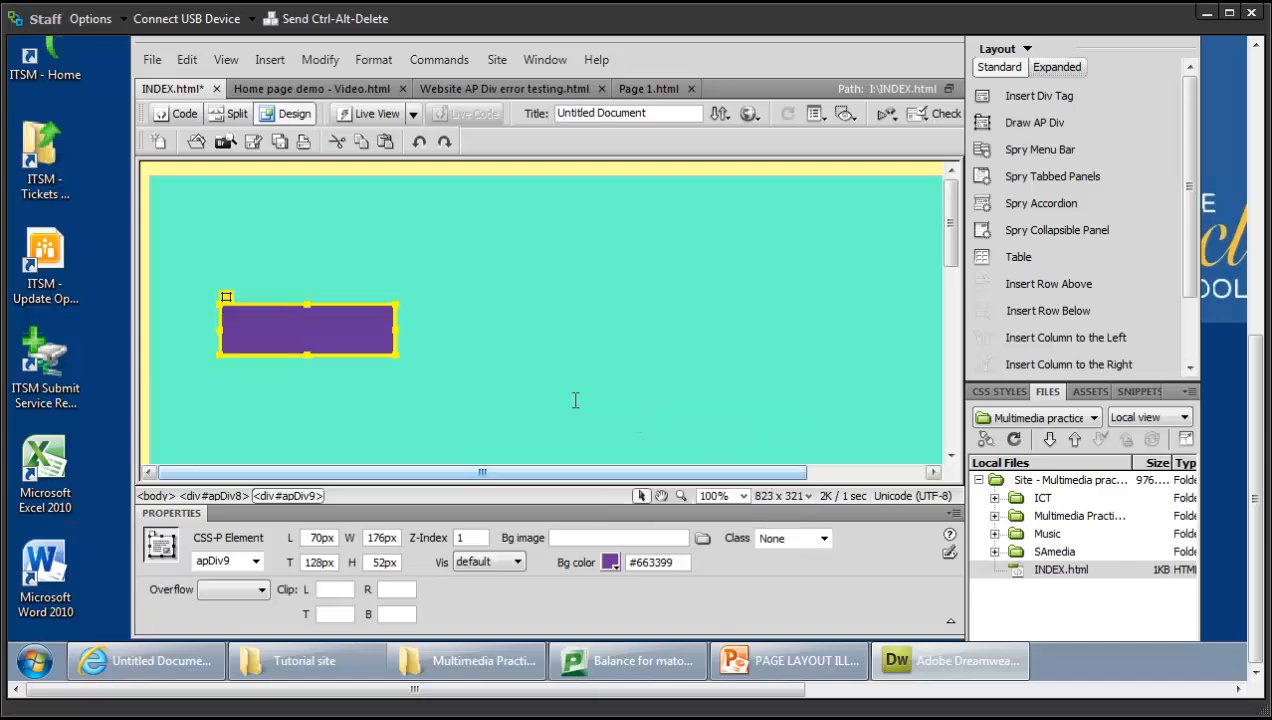
Step: Move the purple AP Div slightly upward and closer to the large AP Div's left edge
click(318, 302)
click(309, 310)
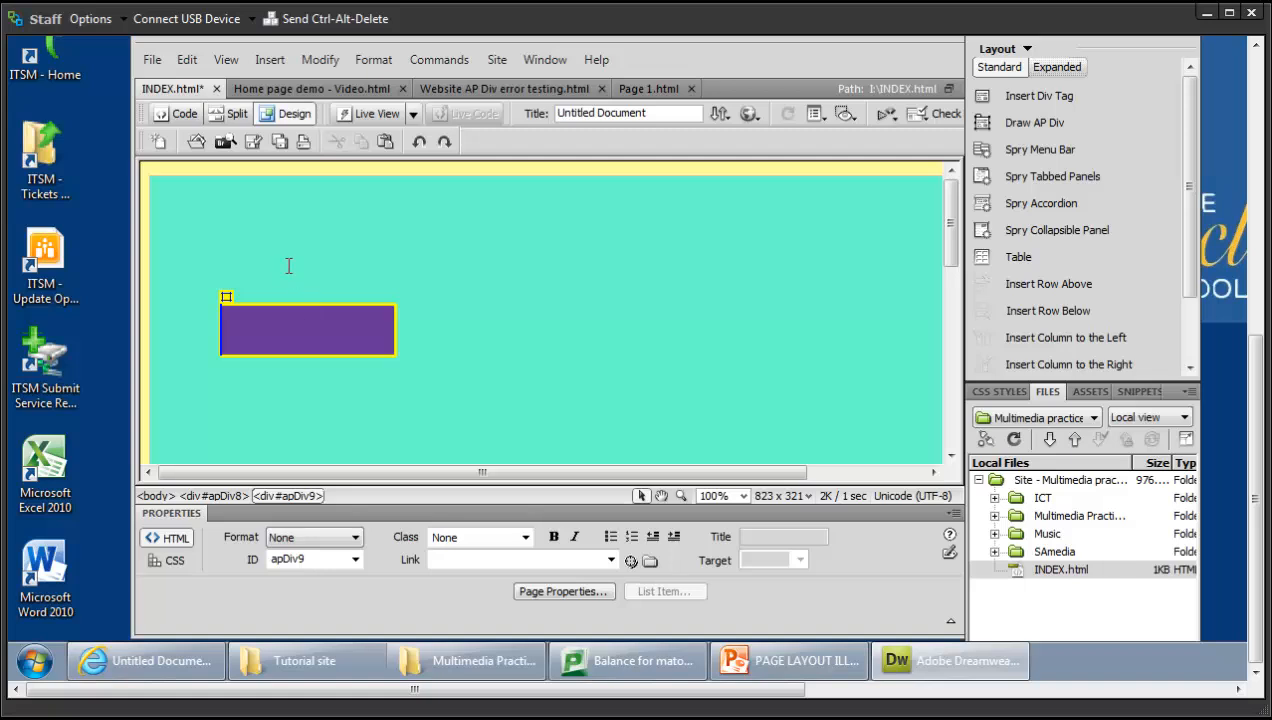
drag(278, 298, 250, 302)
Step: Insert another AP Div inside the turquoise AP Div and place it beside the purple one, at 233 px left and 108 px top
click(430, 348)
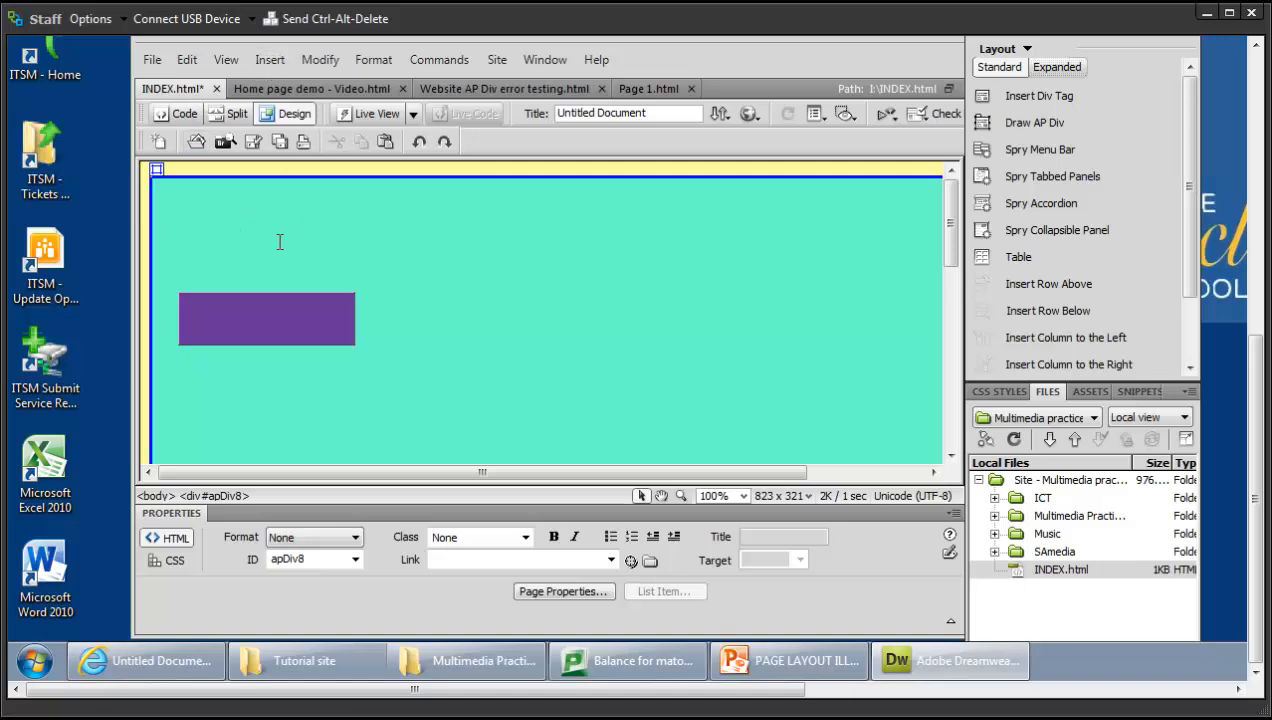
click(271, 60)
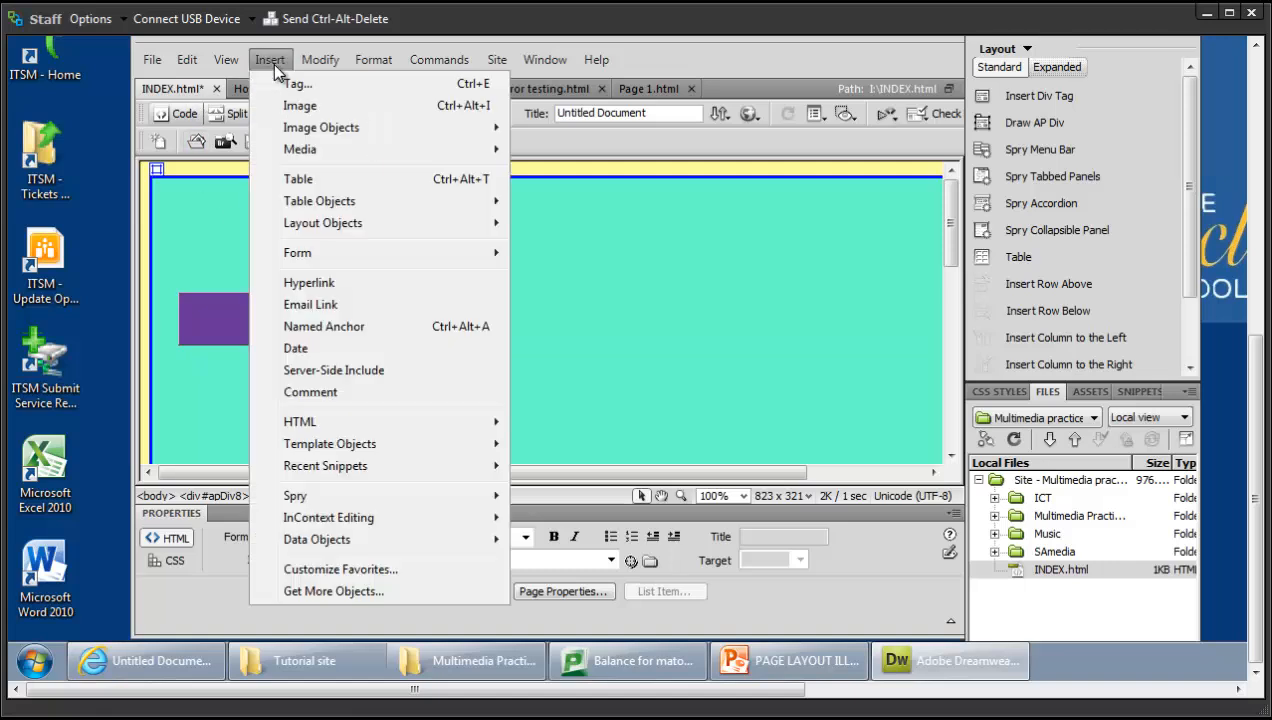
mouse_move(318, 219)
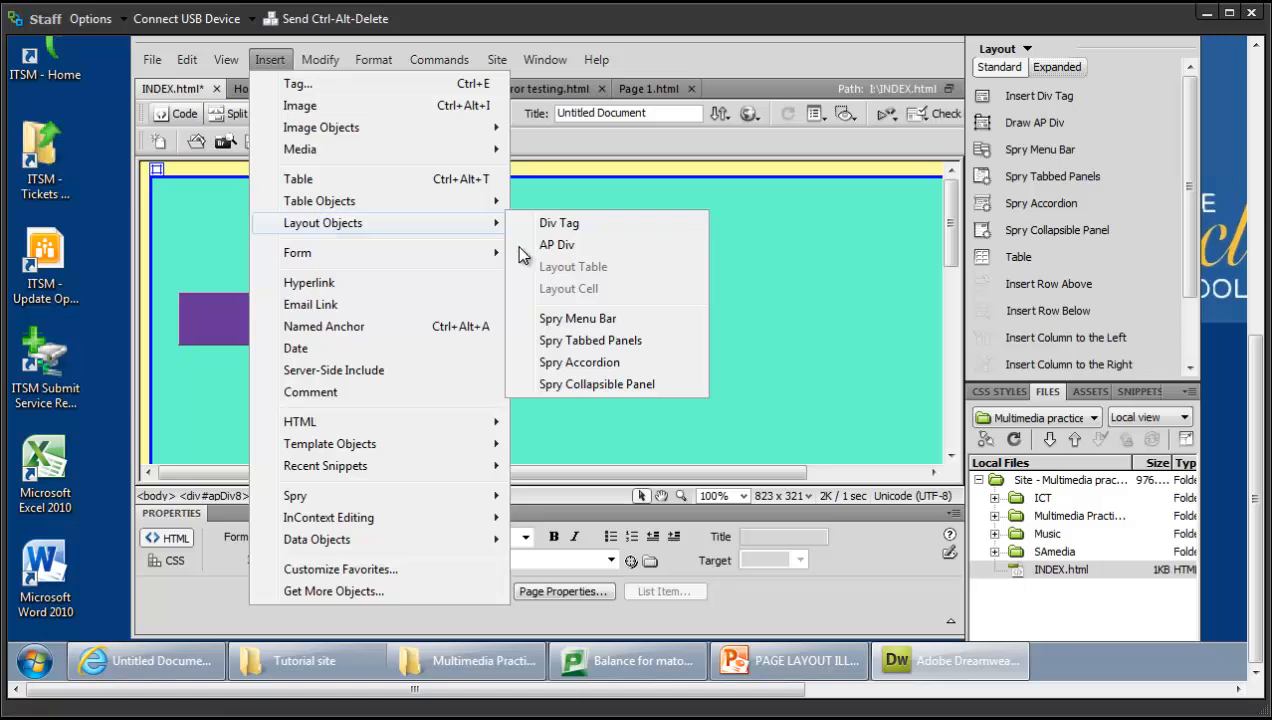
click(556, 245)
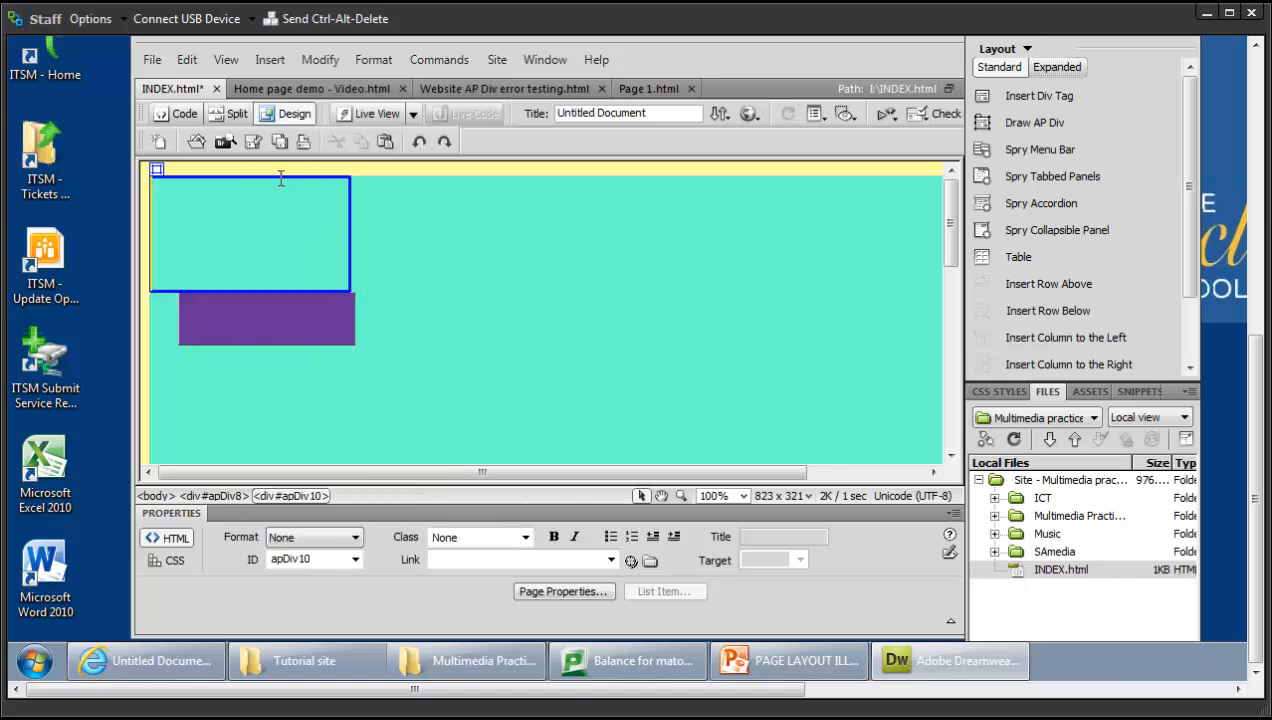
click(245, 170)
click(339, 226)
drag(349, 235, 582, 396)
click(586, 399)
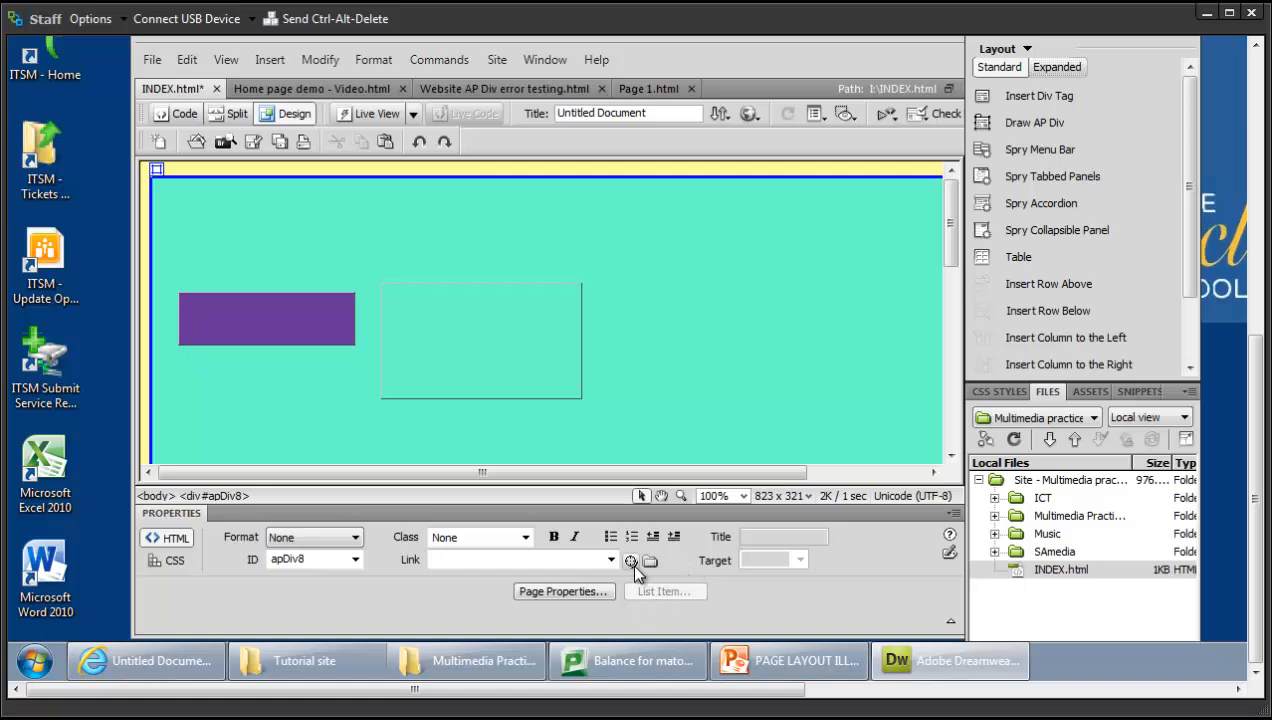
Step: Set the new AP Div's background color to purple #663399
click(438, 355)
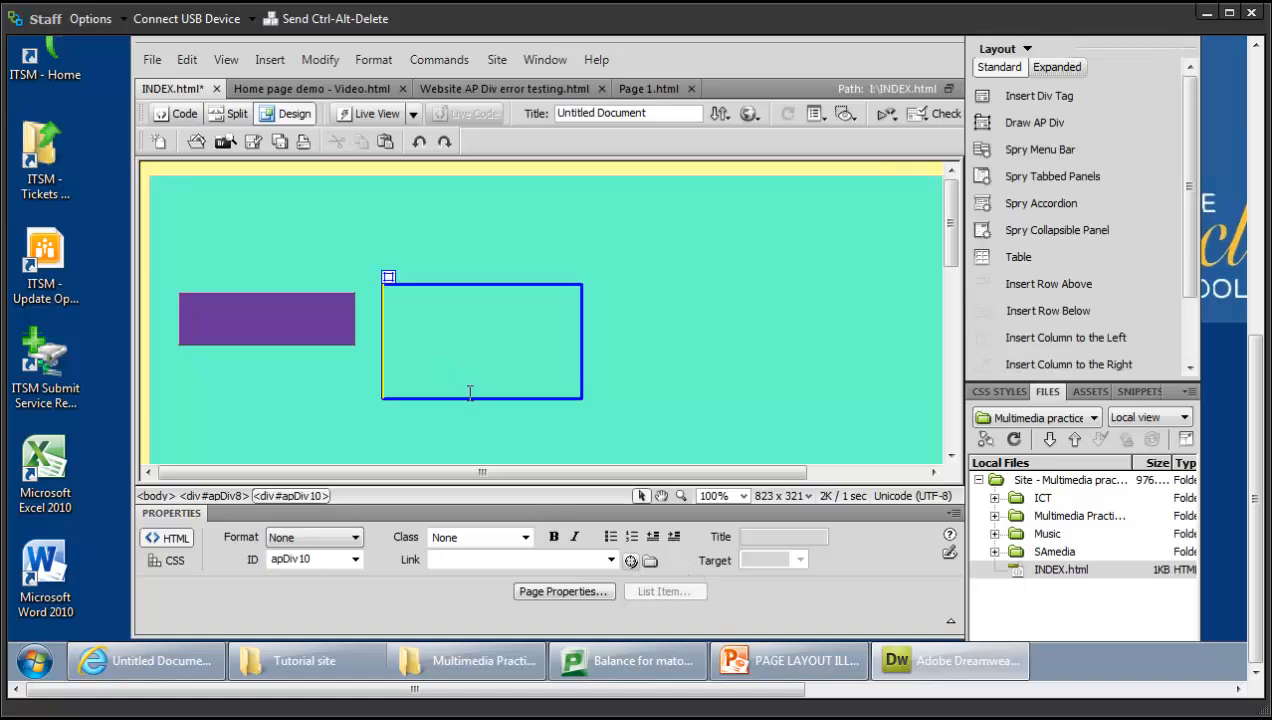
click(472, 398)
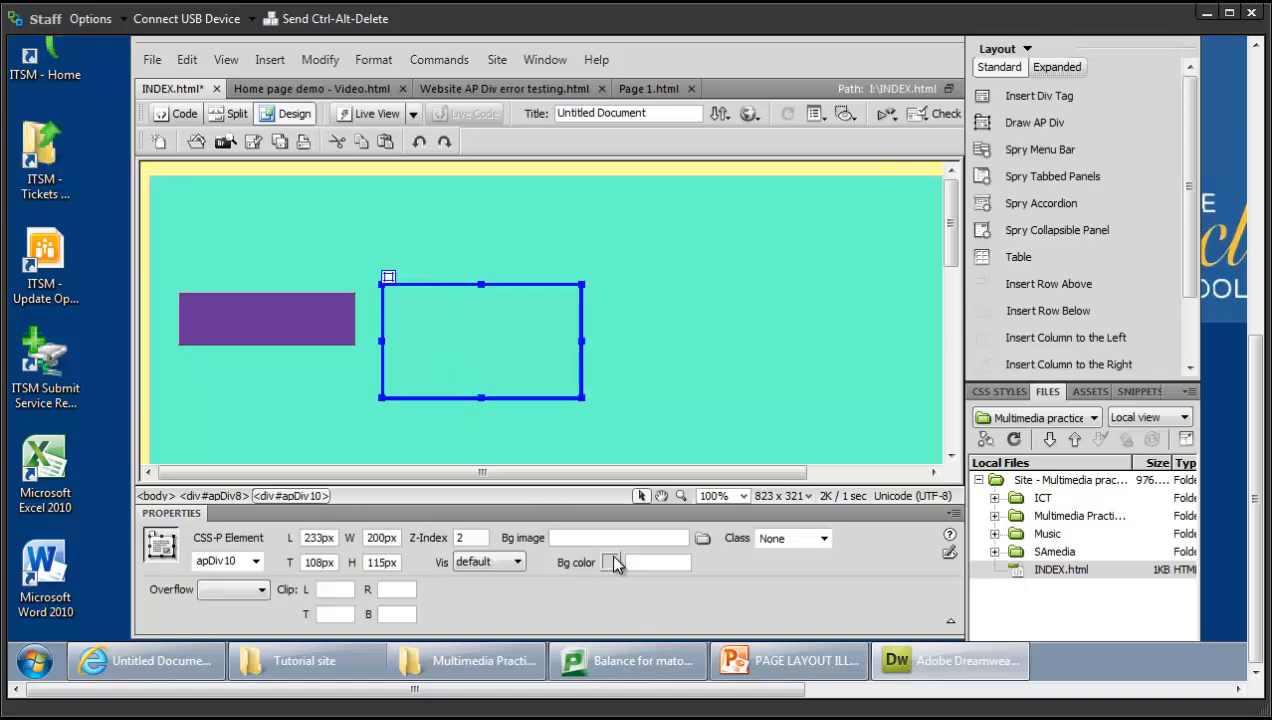
click(611, 562)
click(619, 548)
click(617, 559)
click(619, 545)
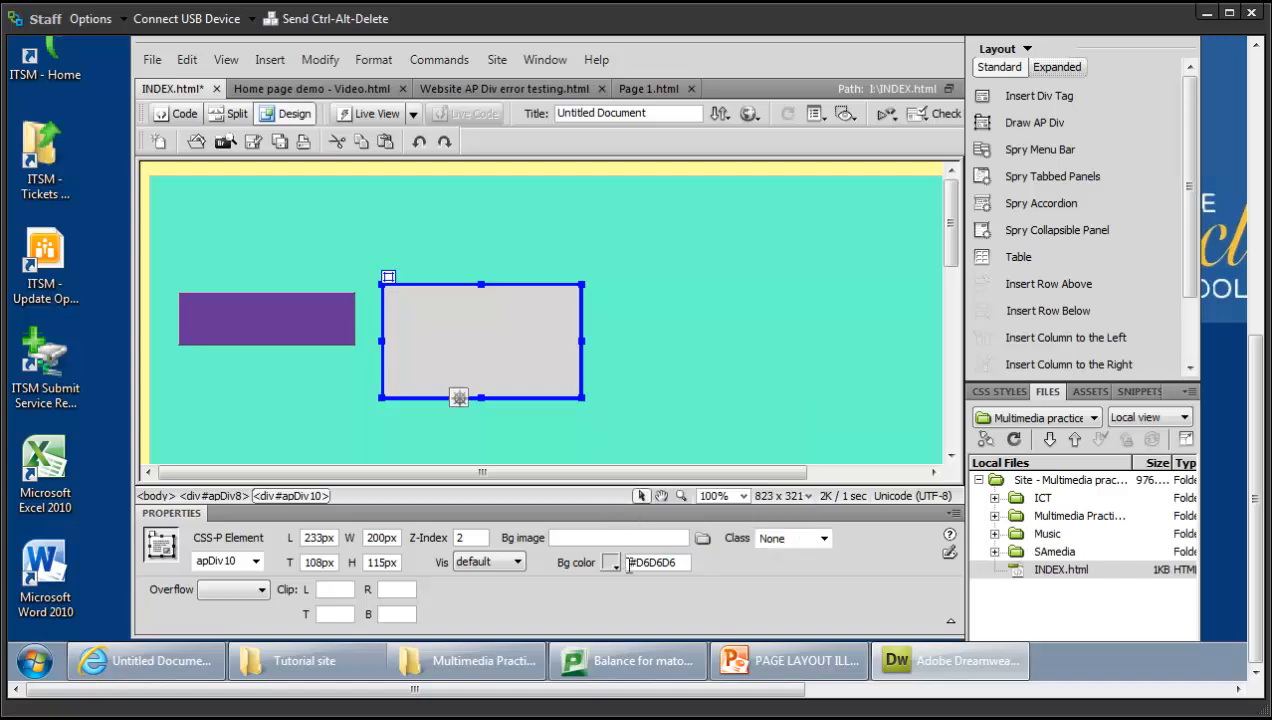
click(616, 561)
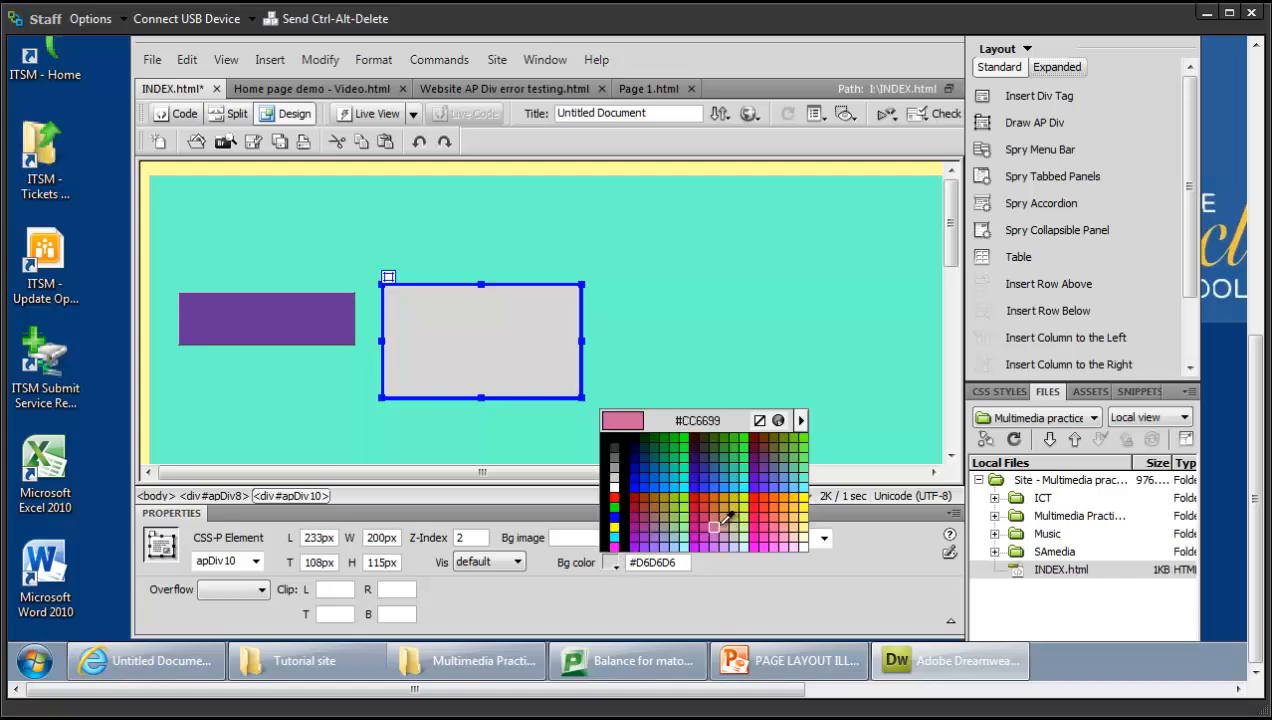
click(704, 527)
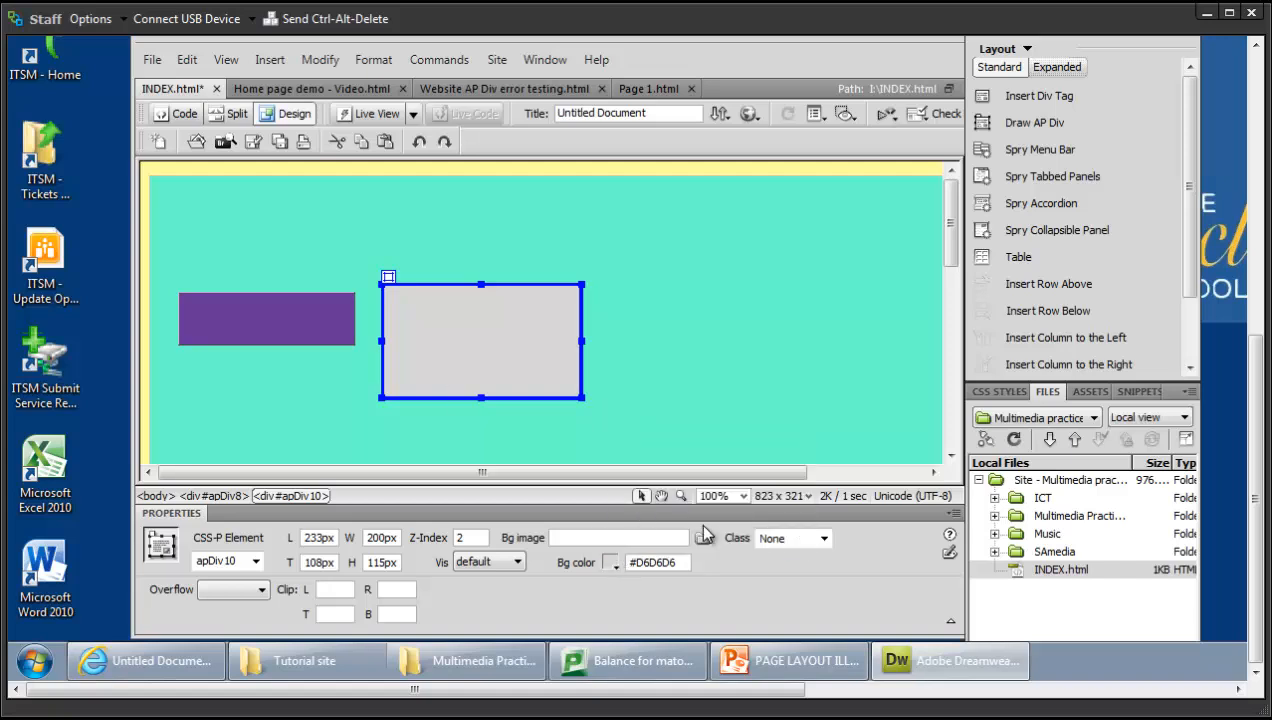
click(610, 562)
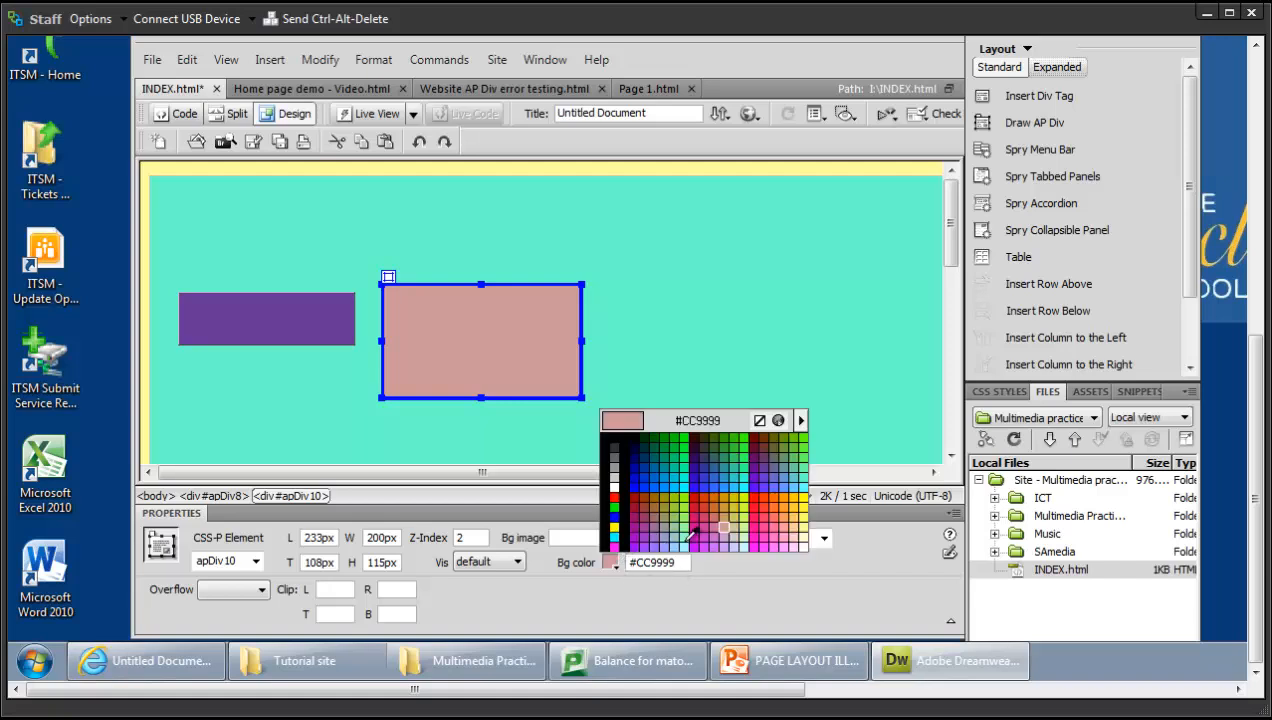
click(760, 485)
Step: Resize the second purple AP Div to about 285 by 78 px
click(558, 389)
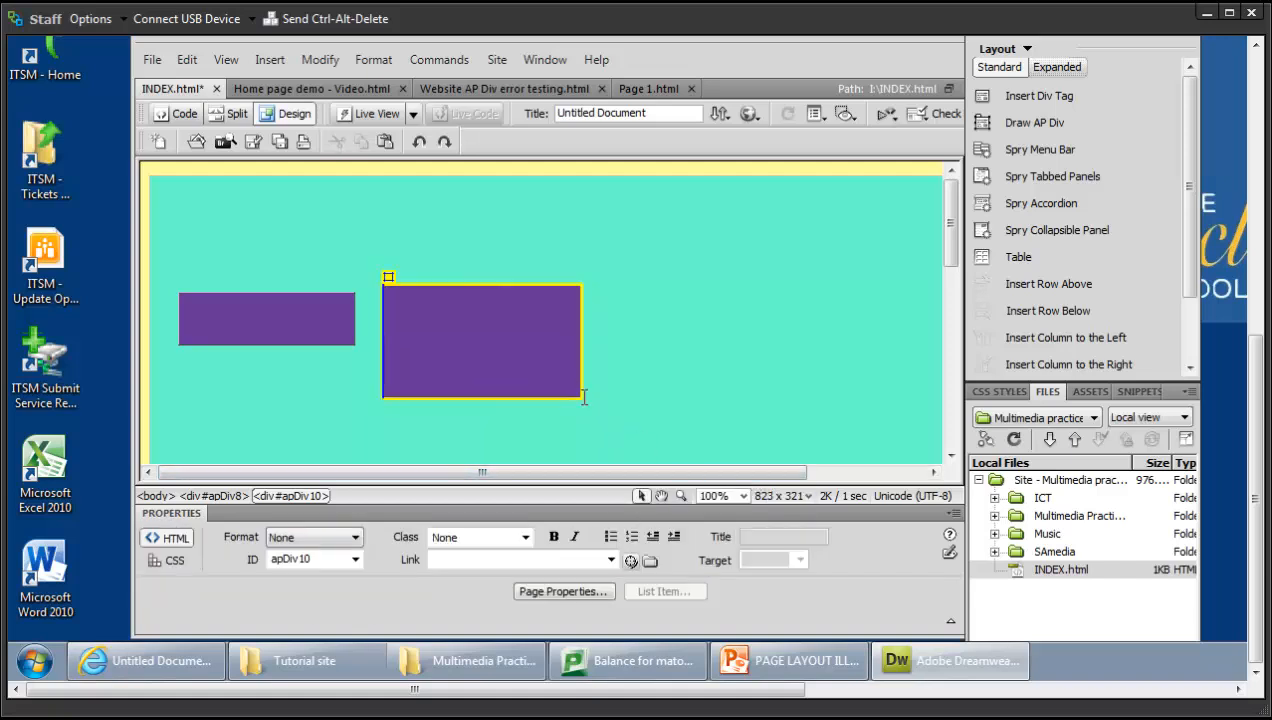
click(584, 397)
drag(582, 397, 590, 340)
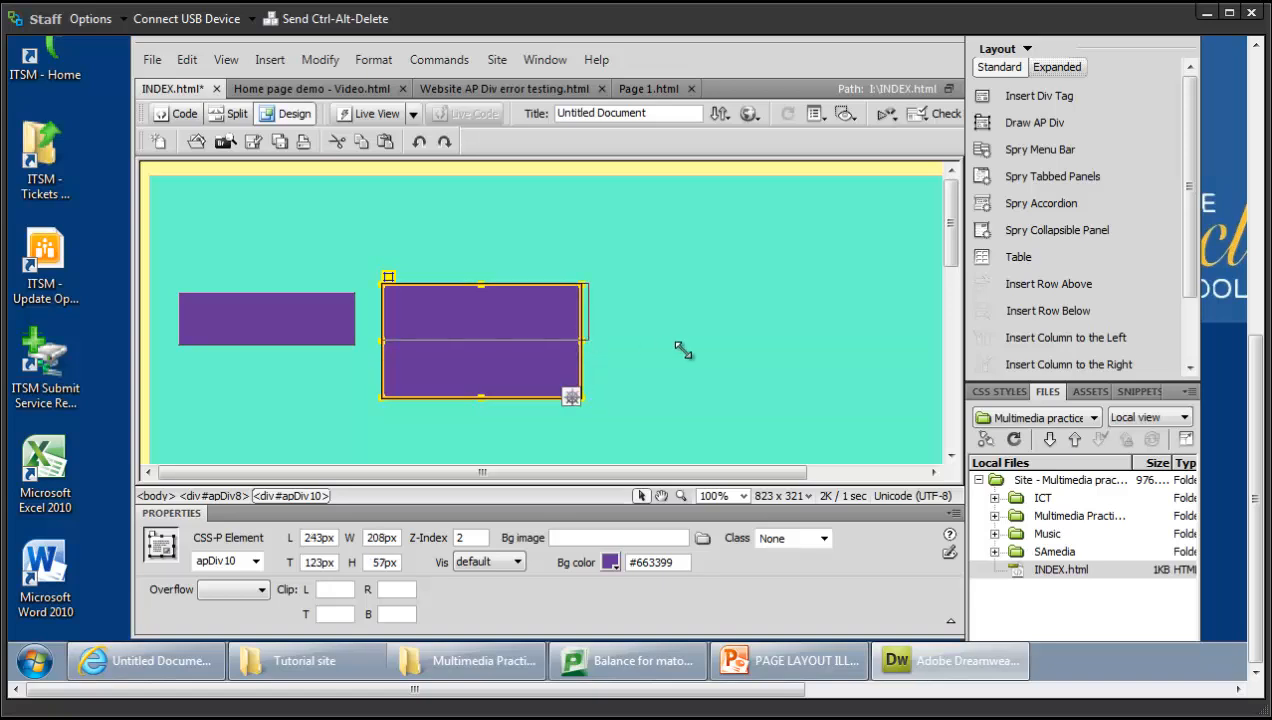
drag(683, 349, 667, 360)
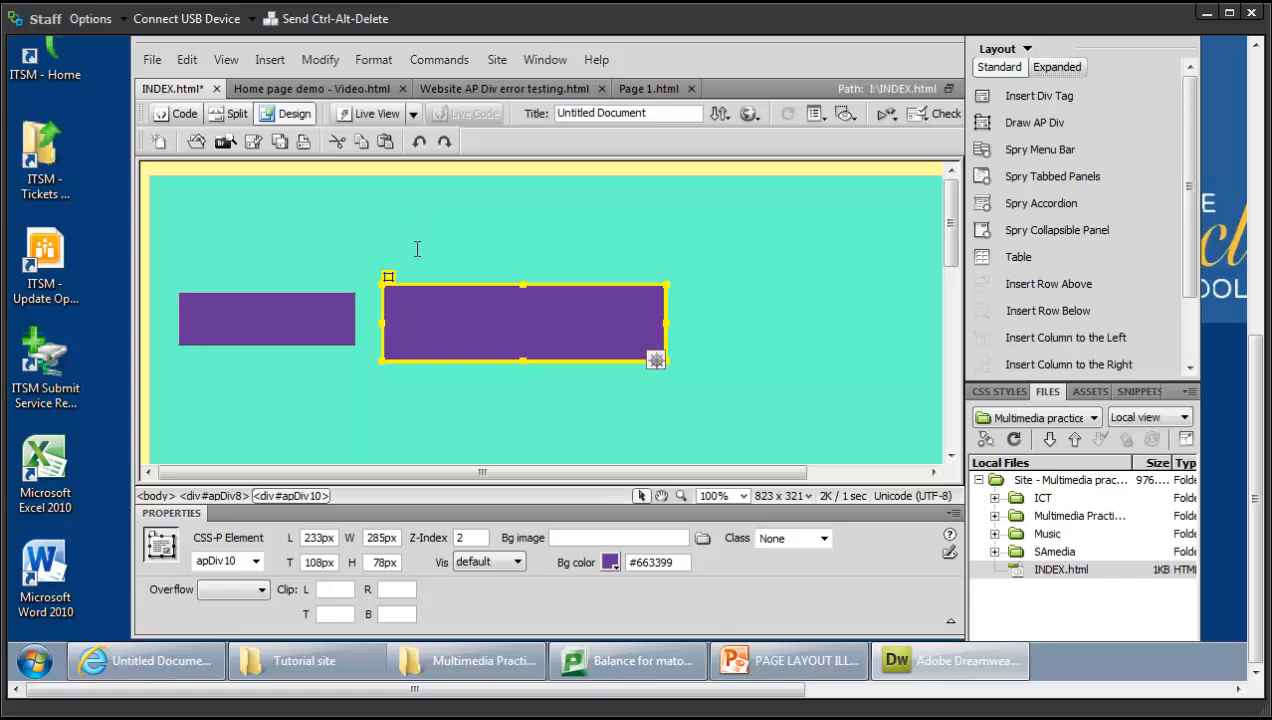
Step: Switch to PowerPoint to review the planned page layout of title, buttons, images and text, and return to Dreamweaver
click(515, 320)
click(343, 324)
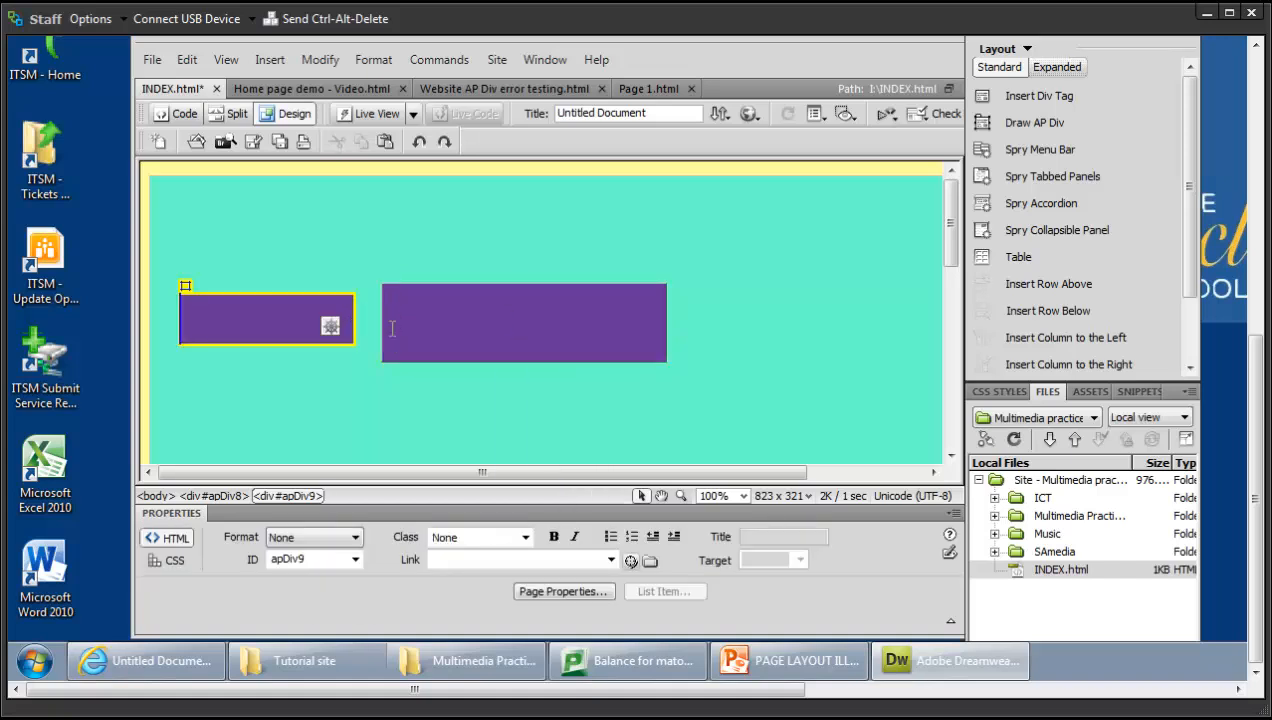
click(676, 294)
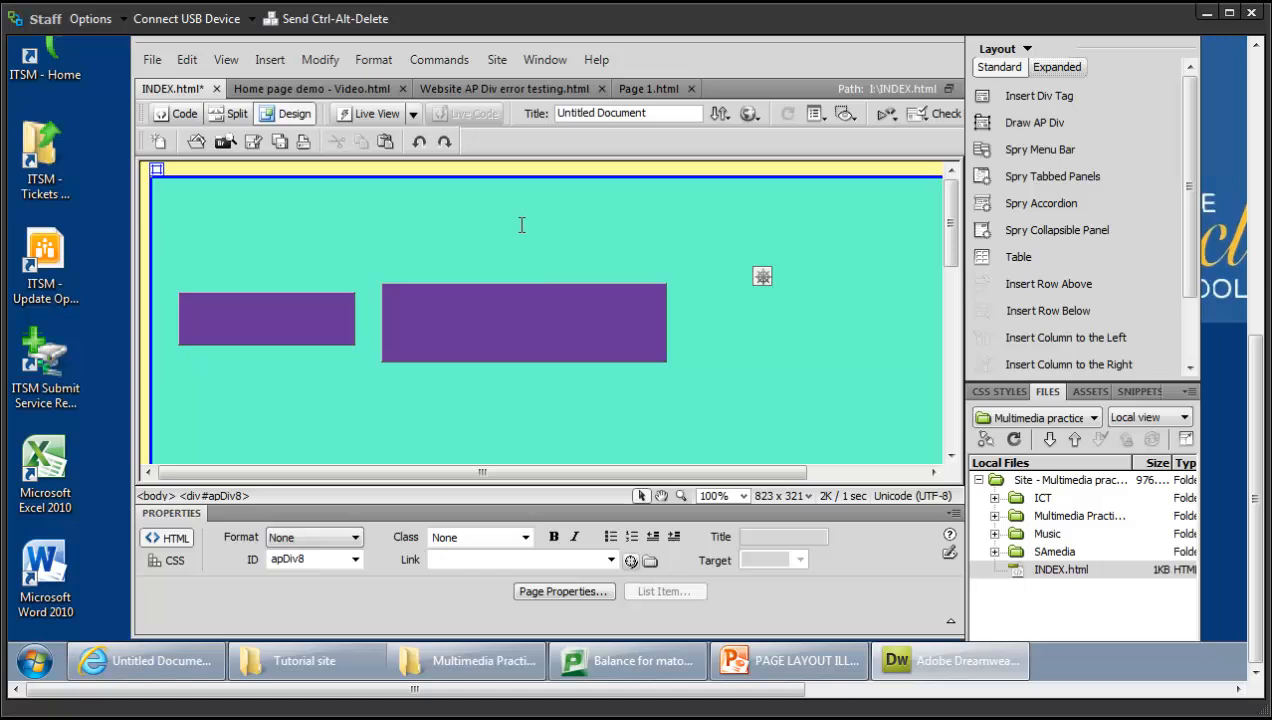
click(790, 657)
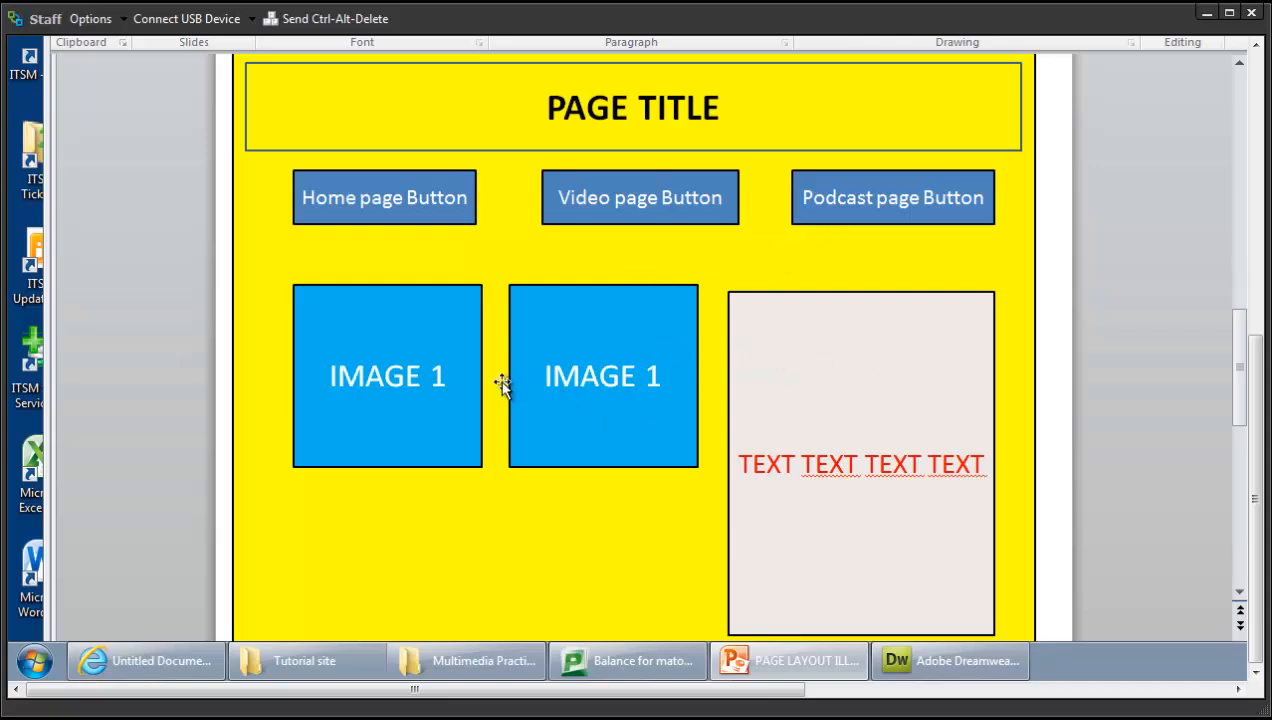
click(808, 664)
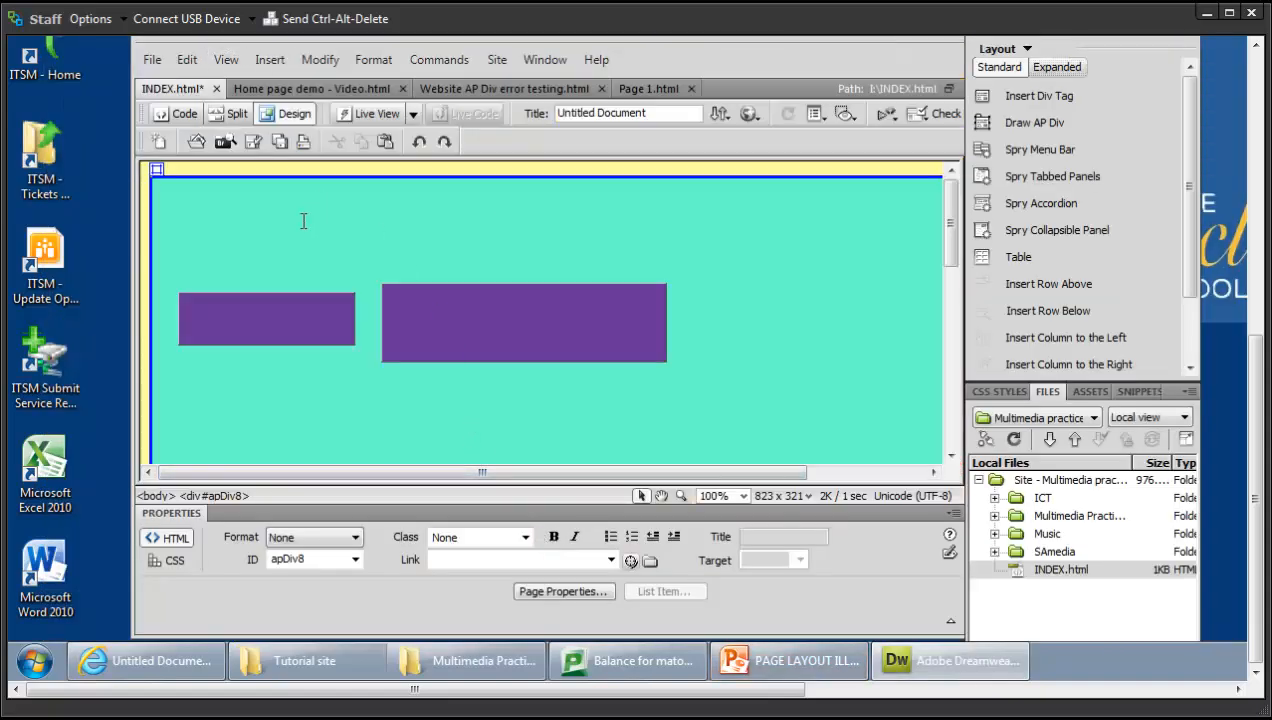
Step: Insert a third nested AP Div about 311 by 115 px, placed below the wide purple one at 438 px left and 194 px top
click(266, 63)
mouse_move(324, 222)
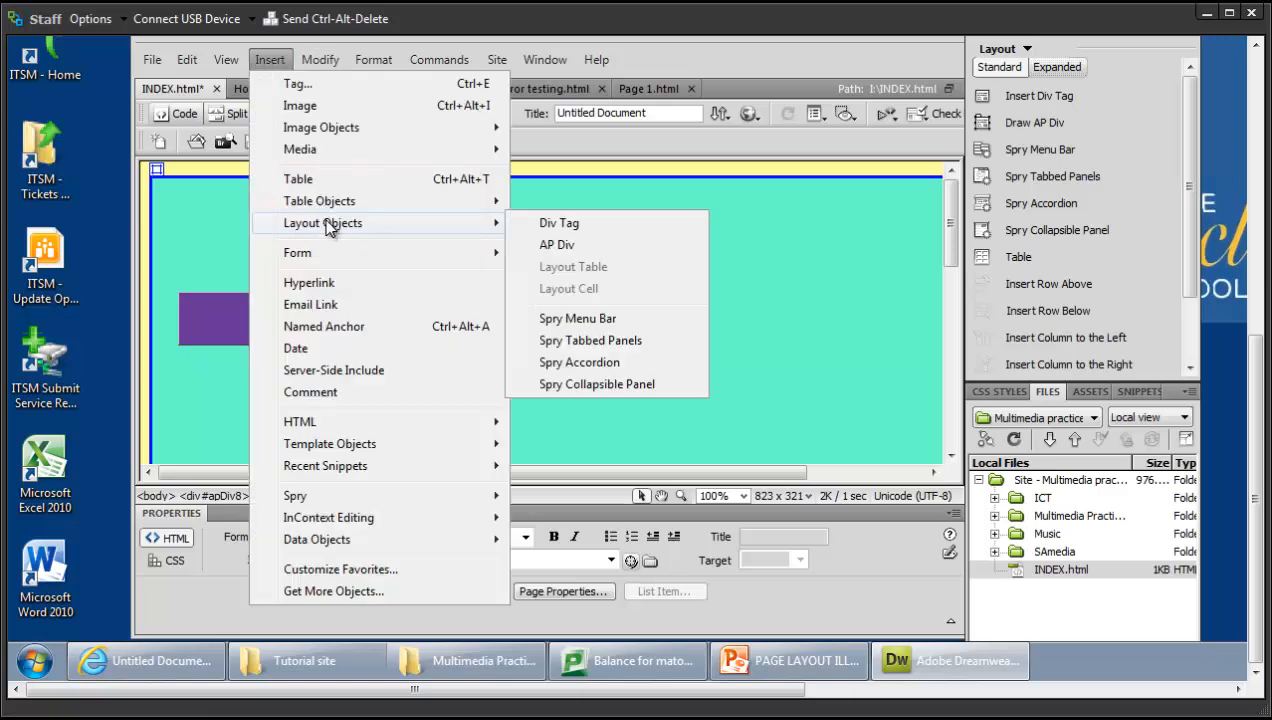
click(559, 244)
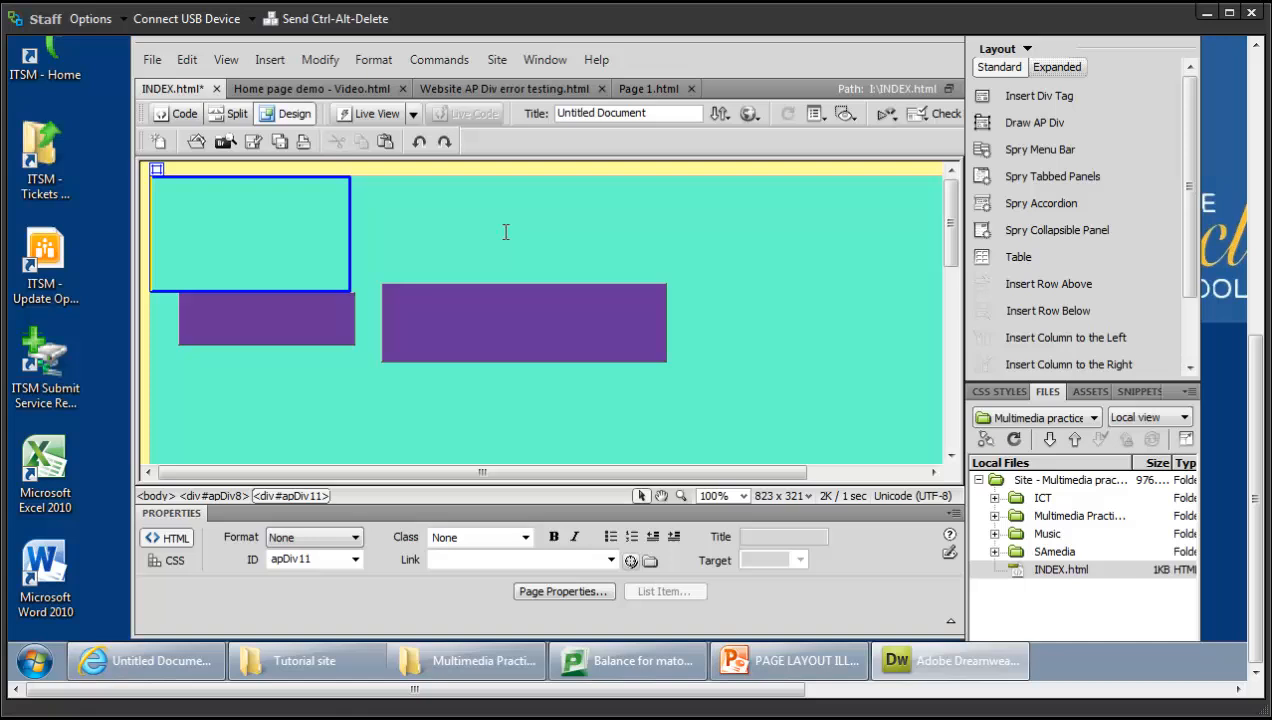
click(349, 205)
drag(349, 205, 895, 430)
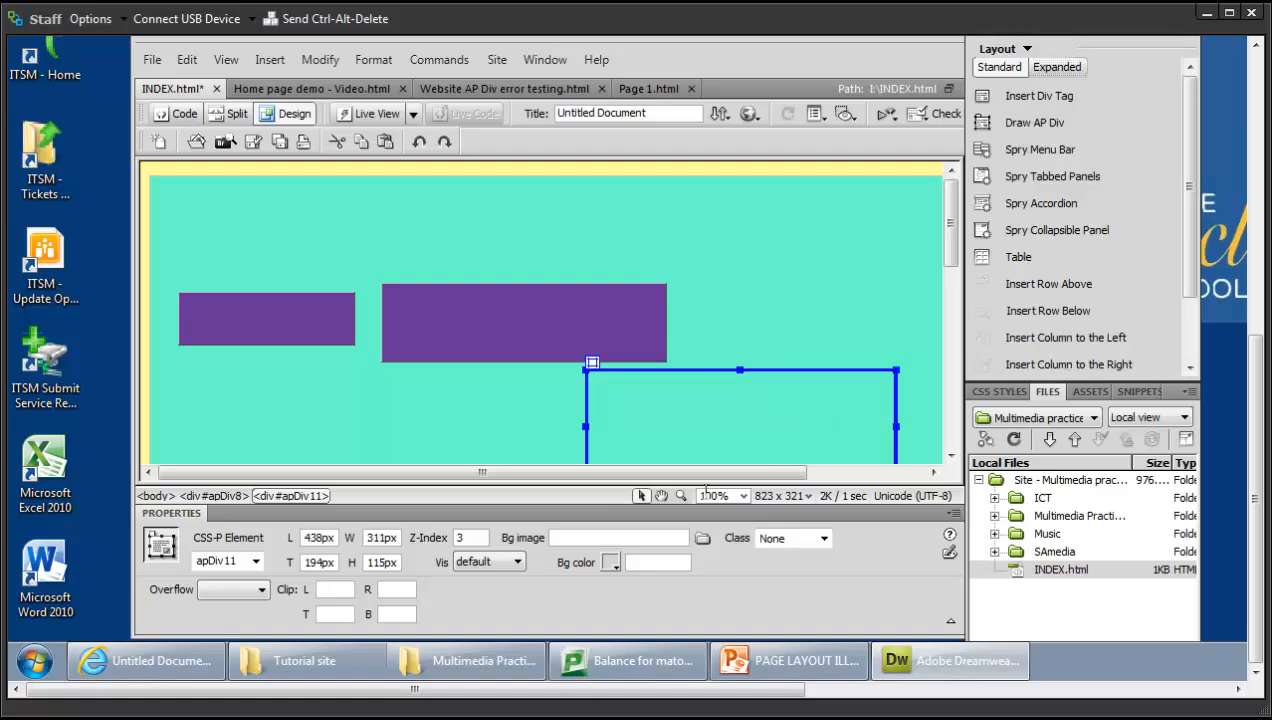
Step: Set the third nested AP Div's background color to orange #FF9900
click(615, 568)
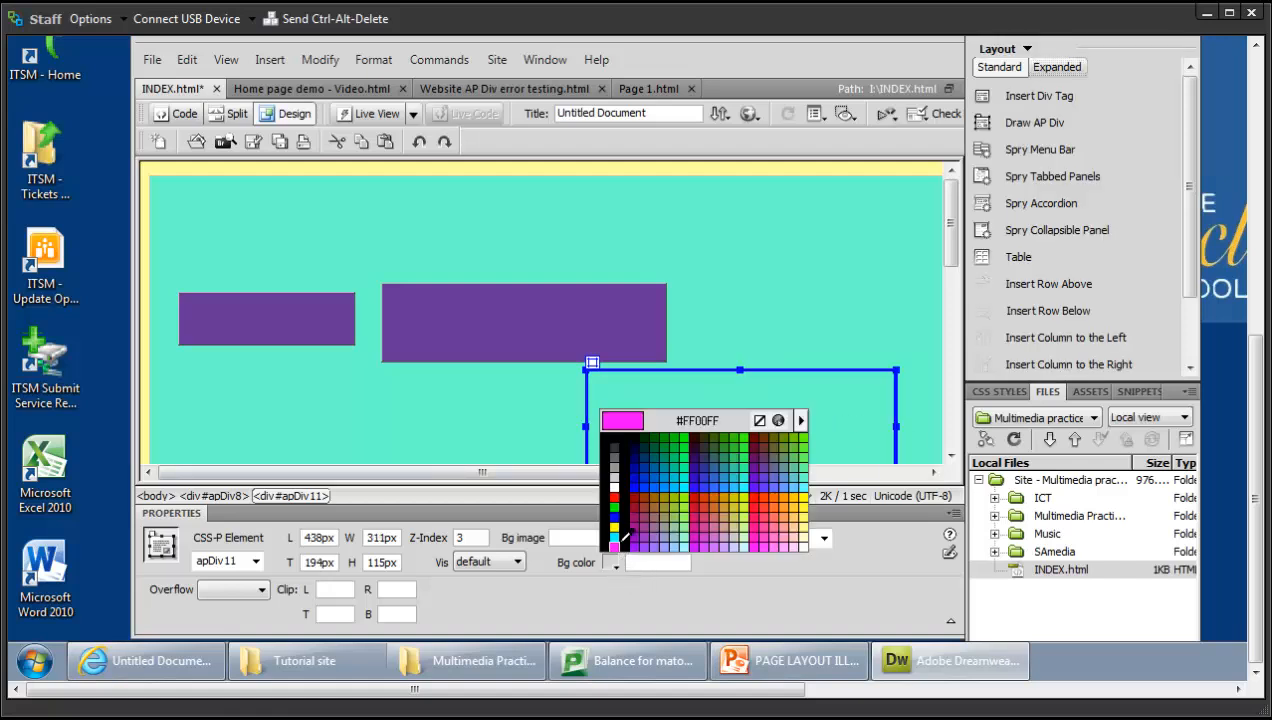
click(790, 484)
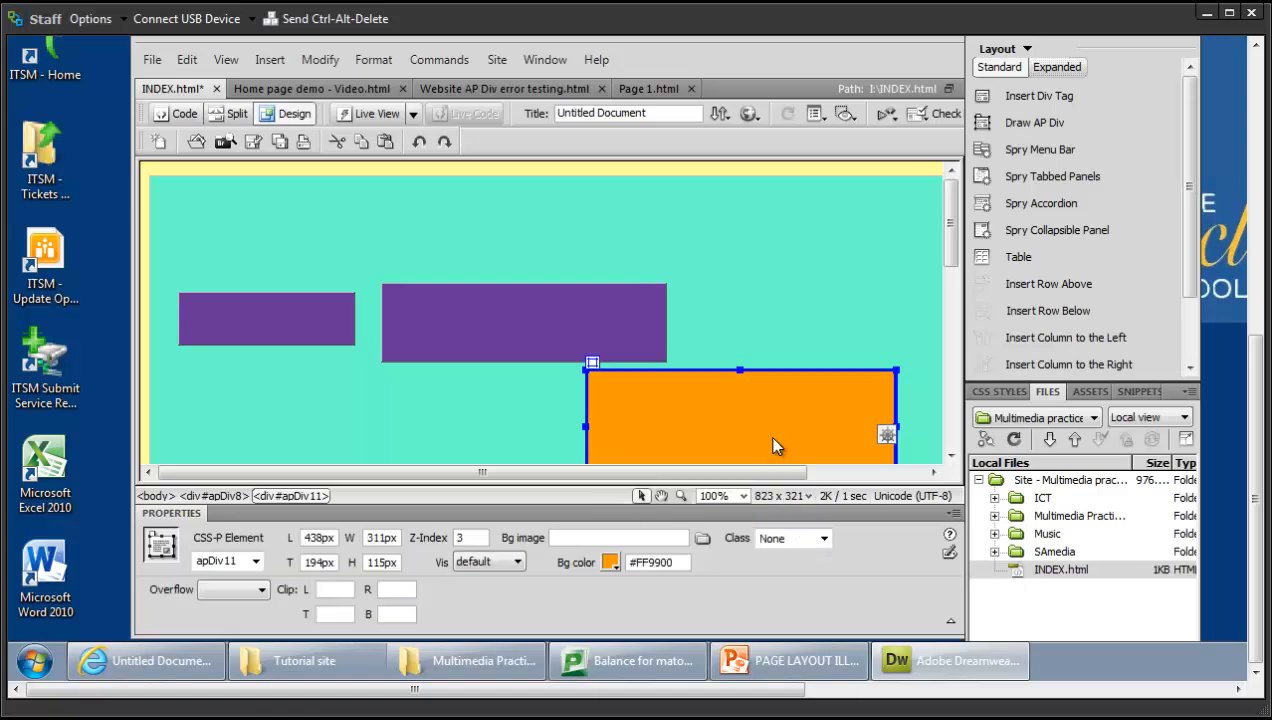
click(788, 341)
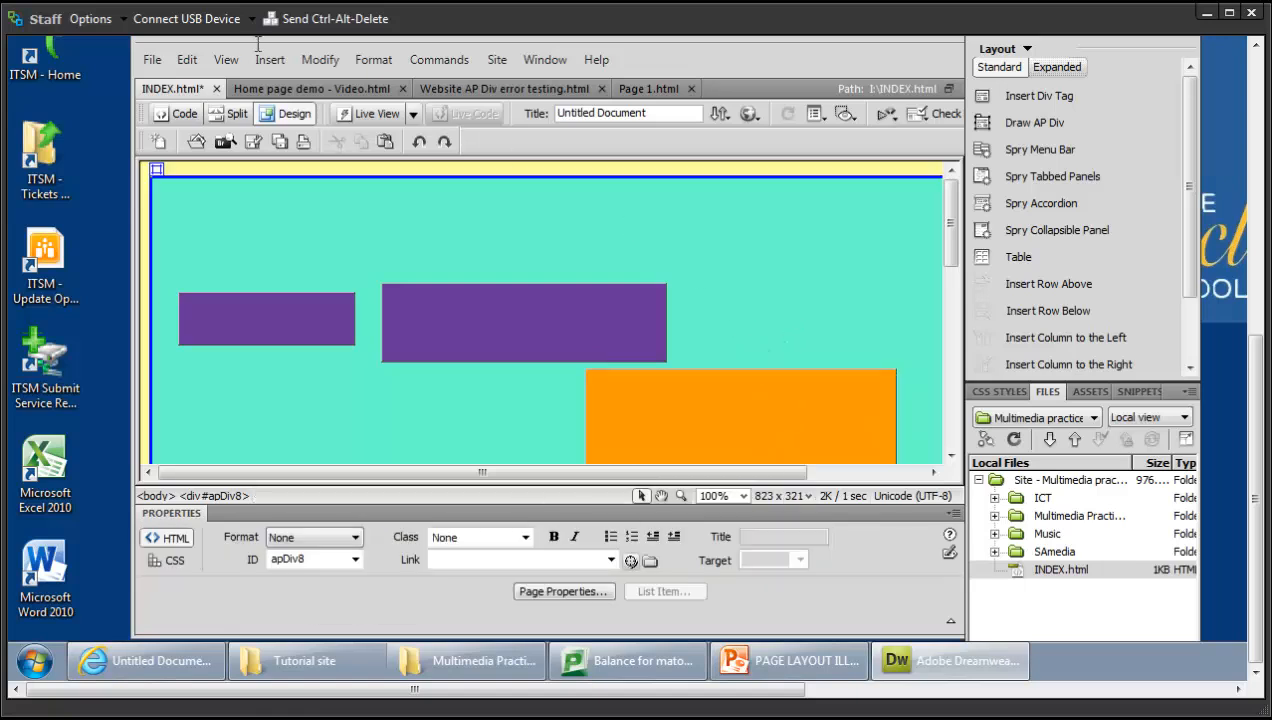
Step: Save the changes to INDEX.html and preview the page in Internet Explorer
click(153, 62)
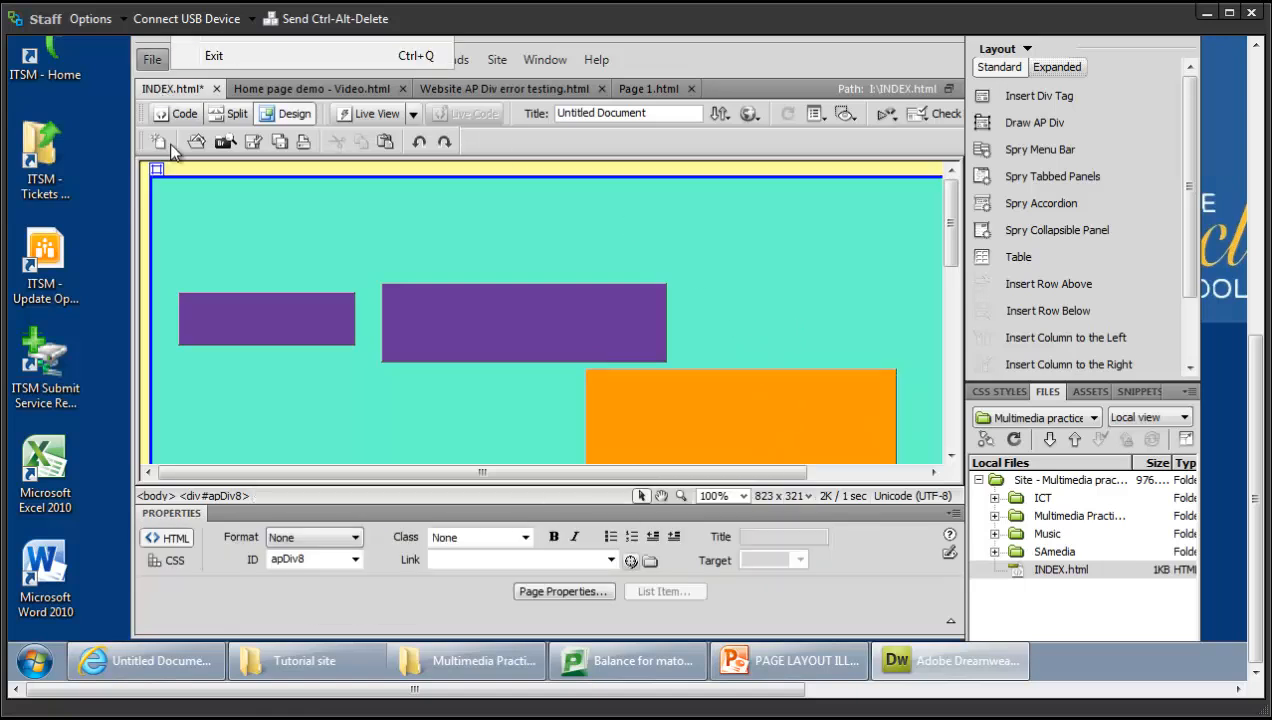
click(154, 63)
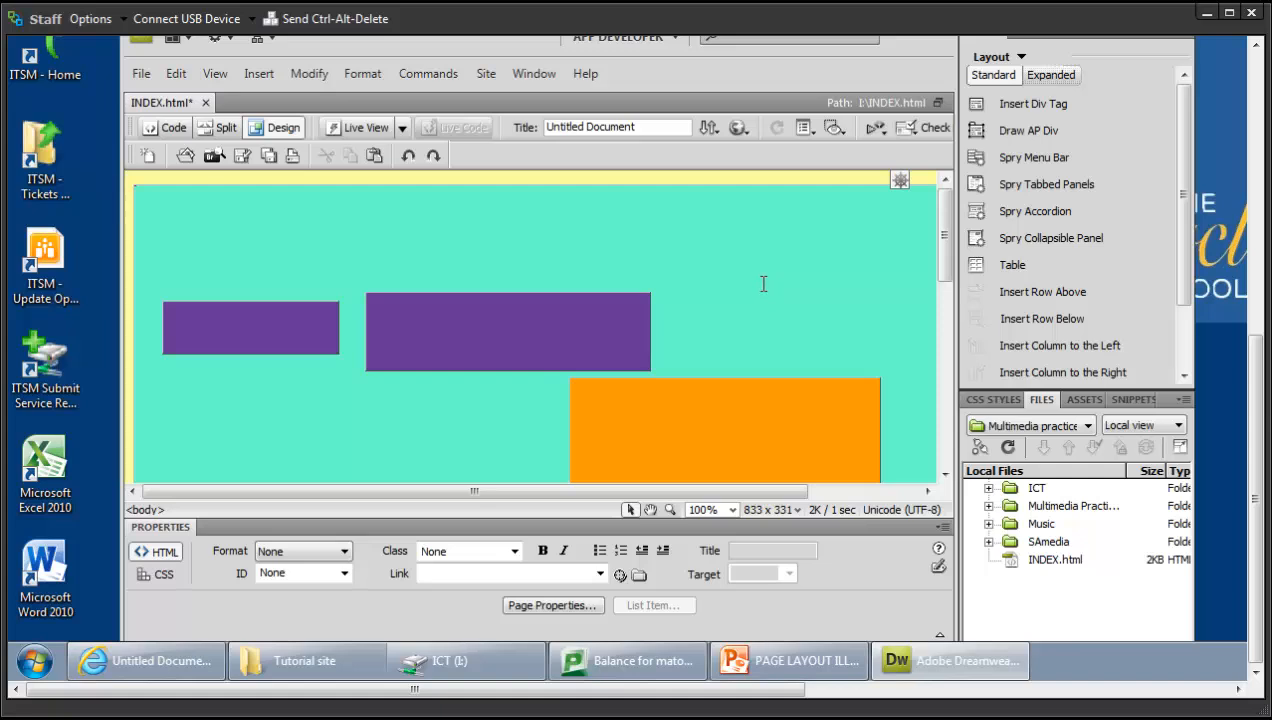
click(738, 130)
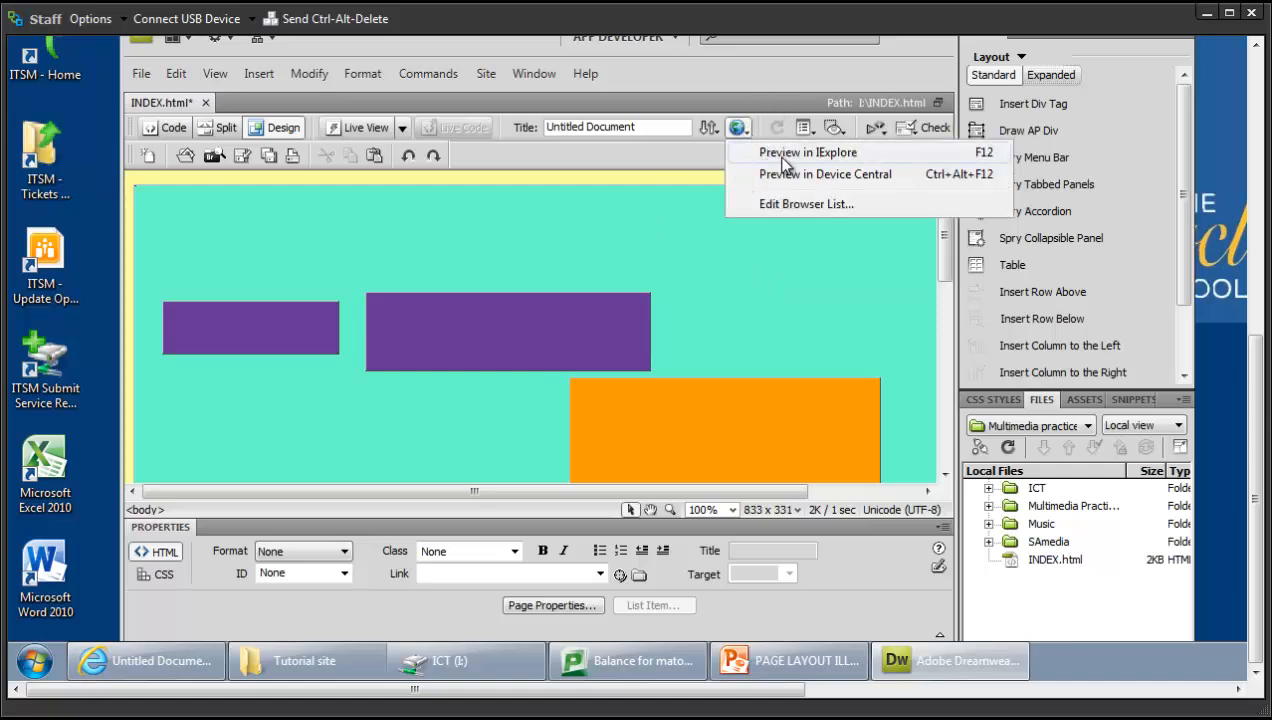
click(785, 160)
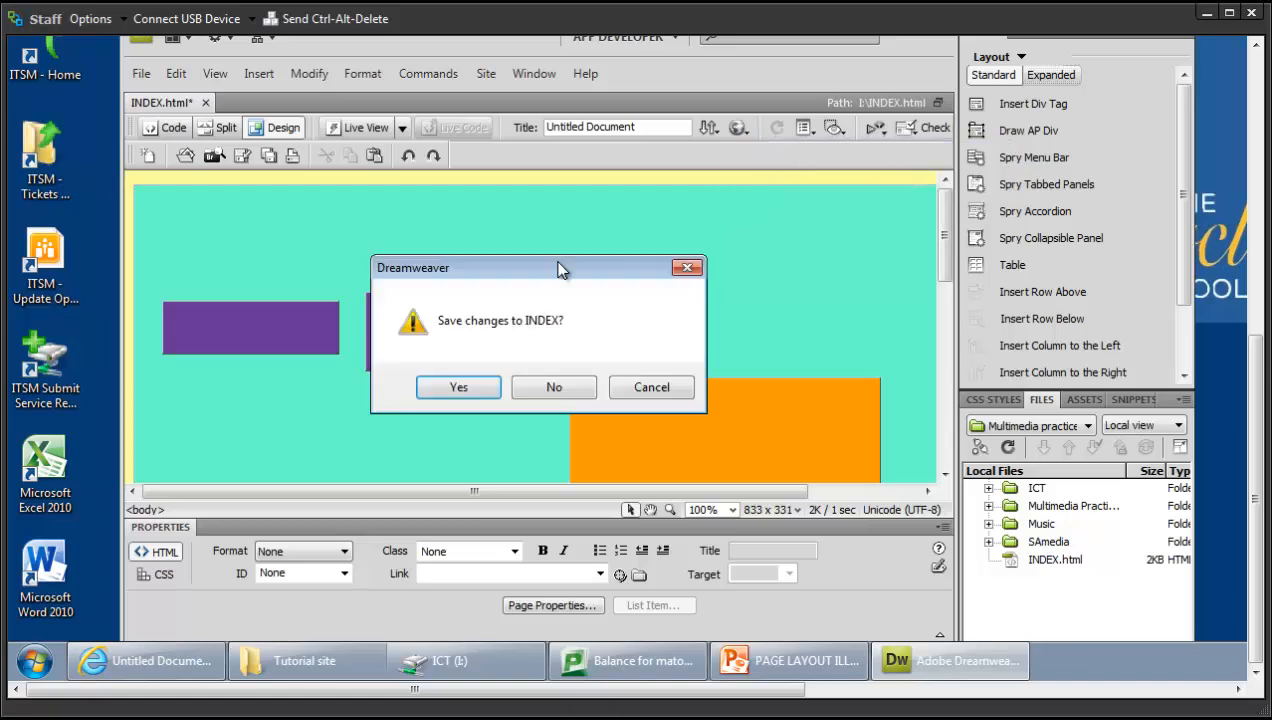
click(456, 390)
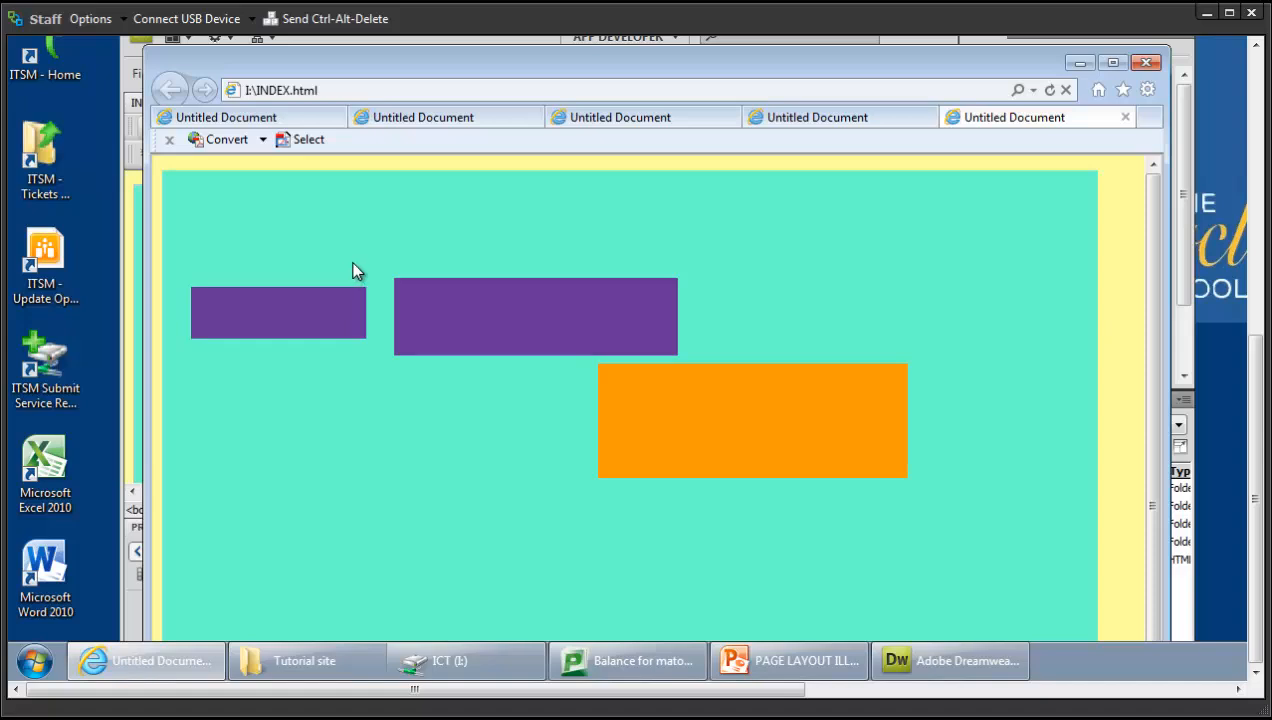
Step: Return to Dreamweaver and draw a small AP Div straddling the turquoise AP Div's top edge, above the orange AP Div
click(140, 378)
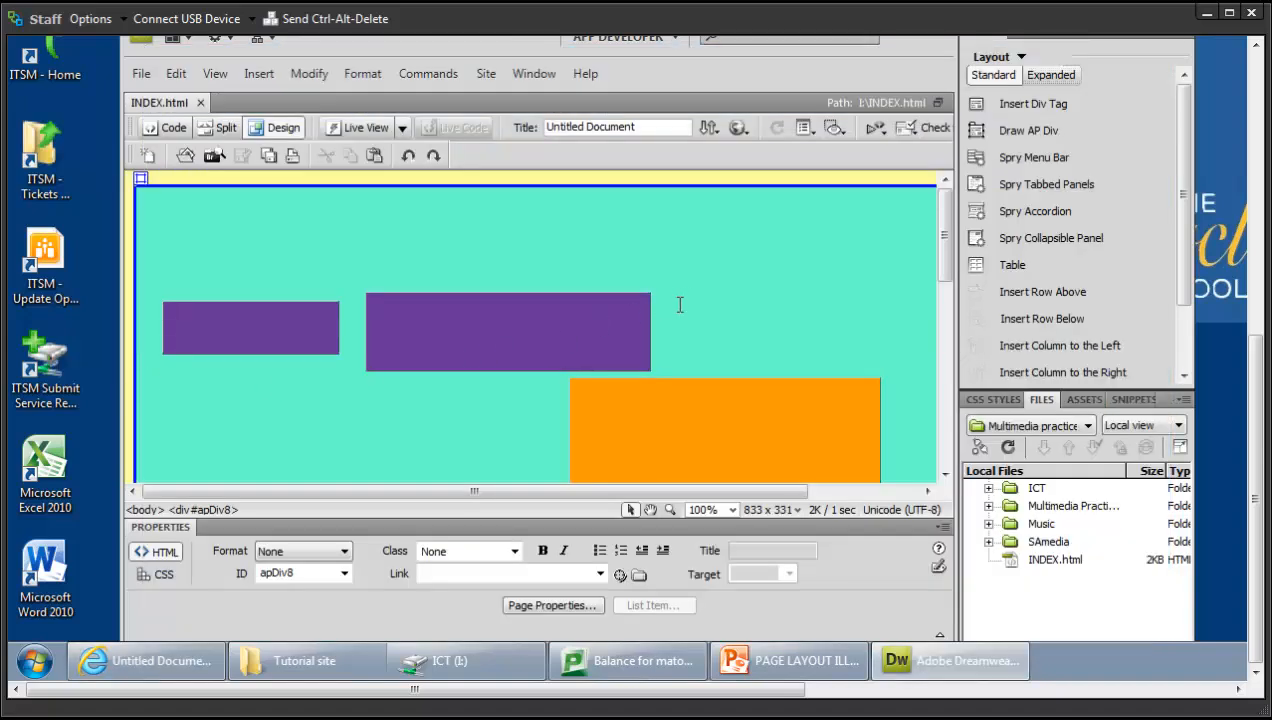
click(1020, 137)
drag(695, 175, 861, 240)
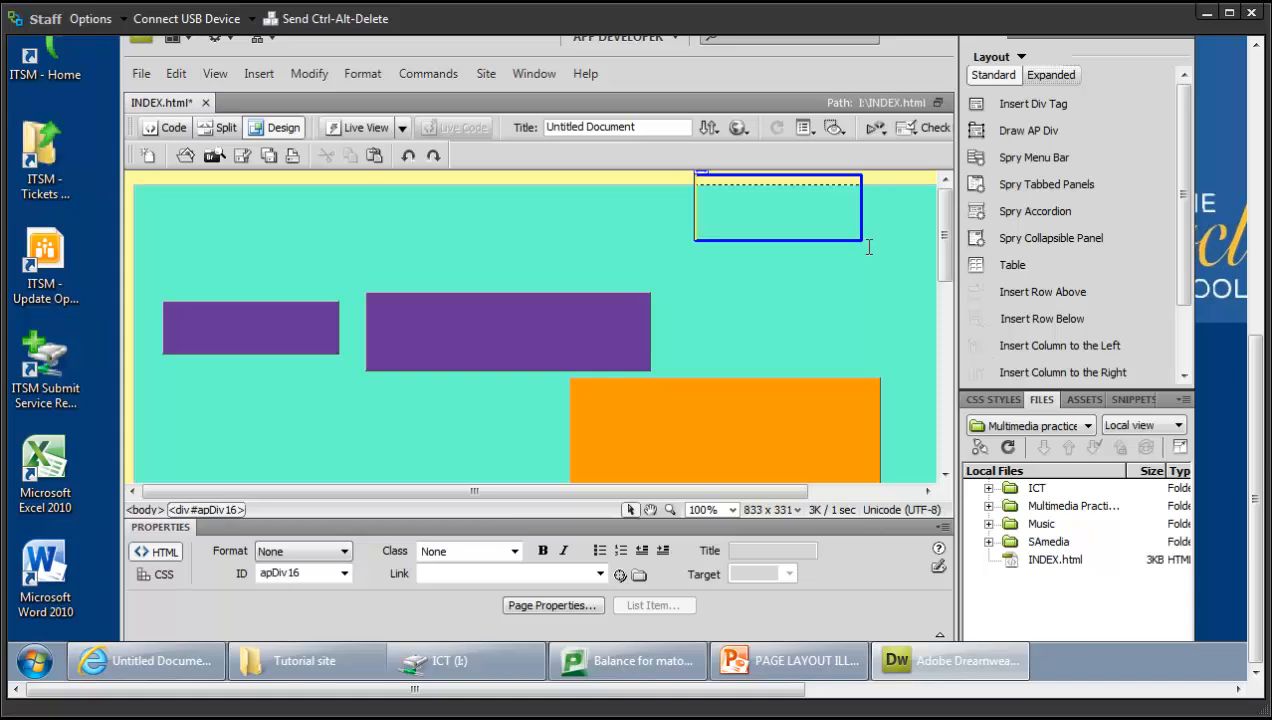